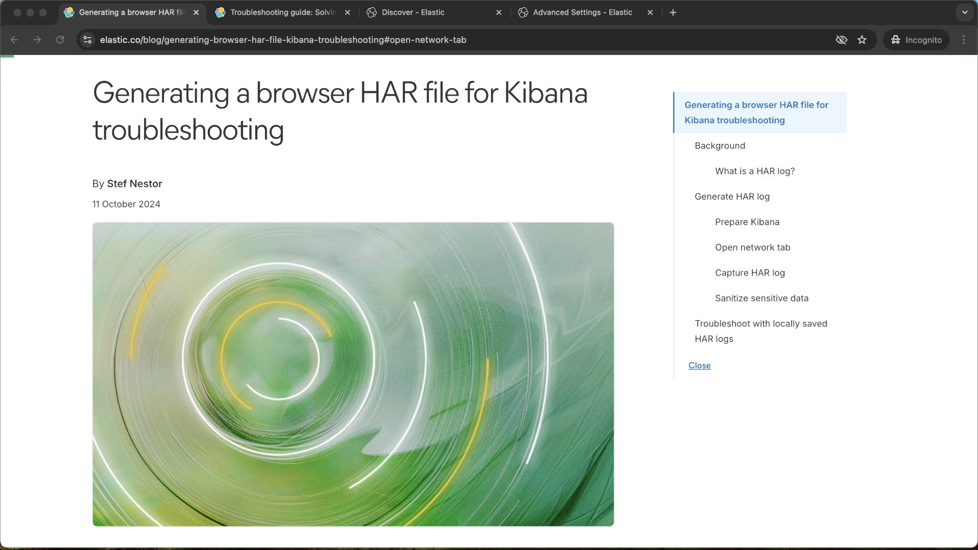
Step: Jump to the HAR article's Prepare Kibana section covering bfetch:disableCompression and observability:enableInspectEsQueries
scroll(46, 324, down, 10)
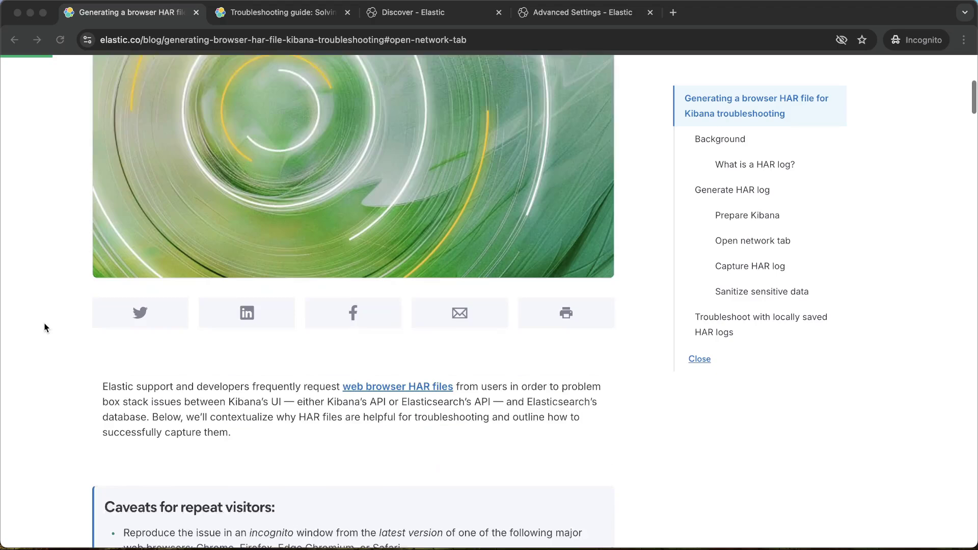
scroll(45, 327, down, 1)
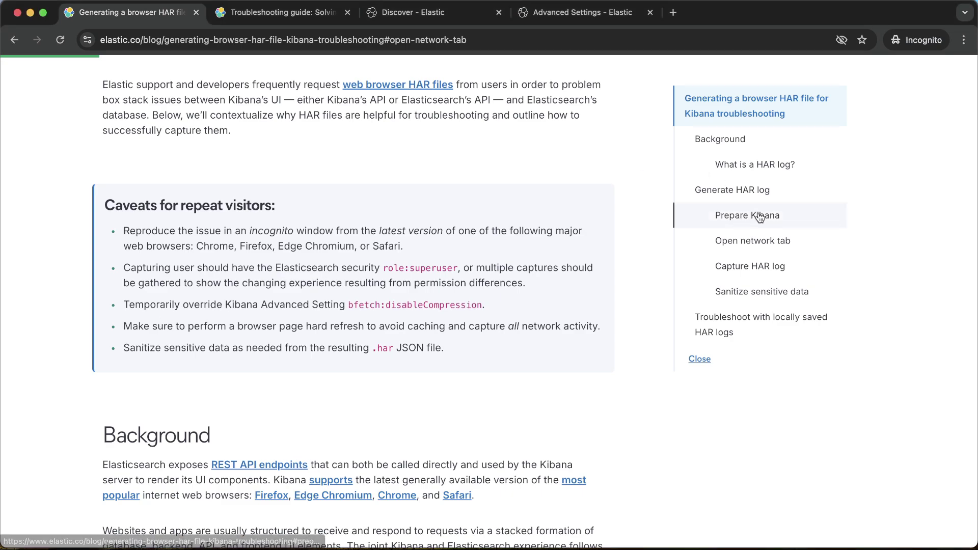
click(739, 216)
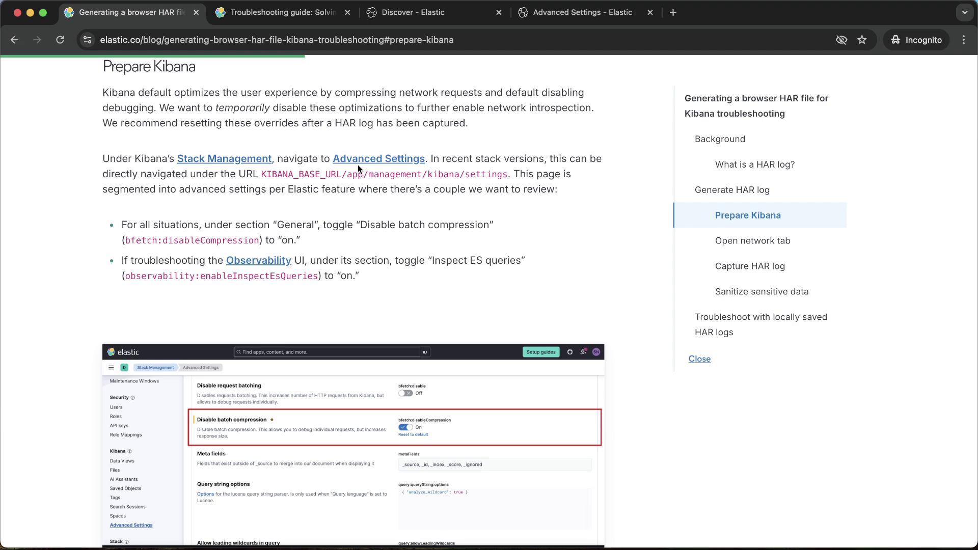
Step: Turn on Disable batch compression (bfetch:disableCompression) in Advanced Settings, save, and reload Kibana
click(594, 16)
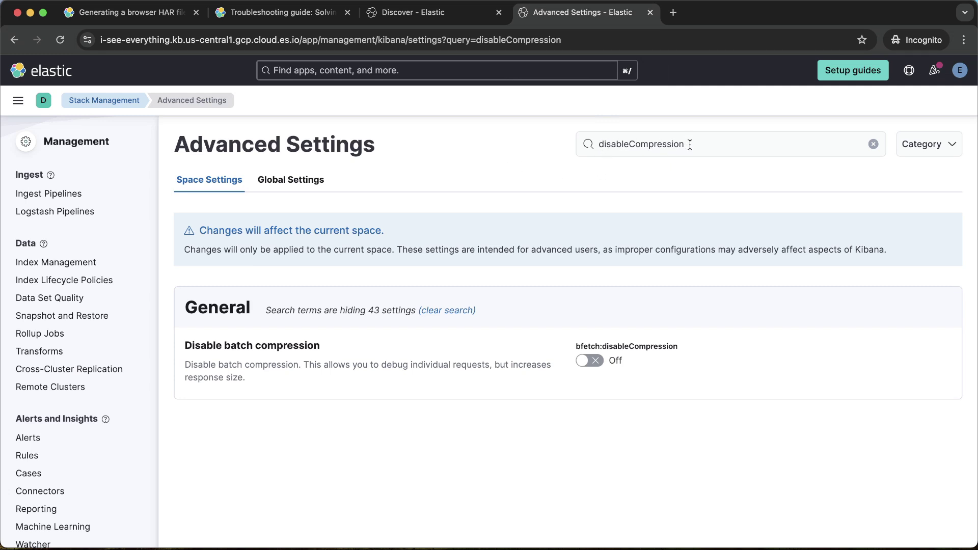
drag(690, 145, 593, 145)
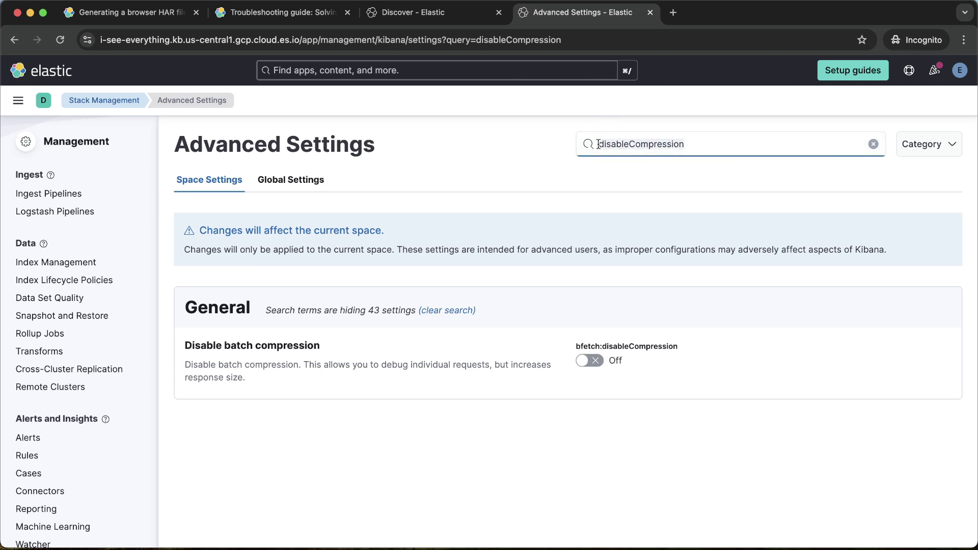
click(706, 143)
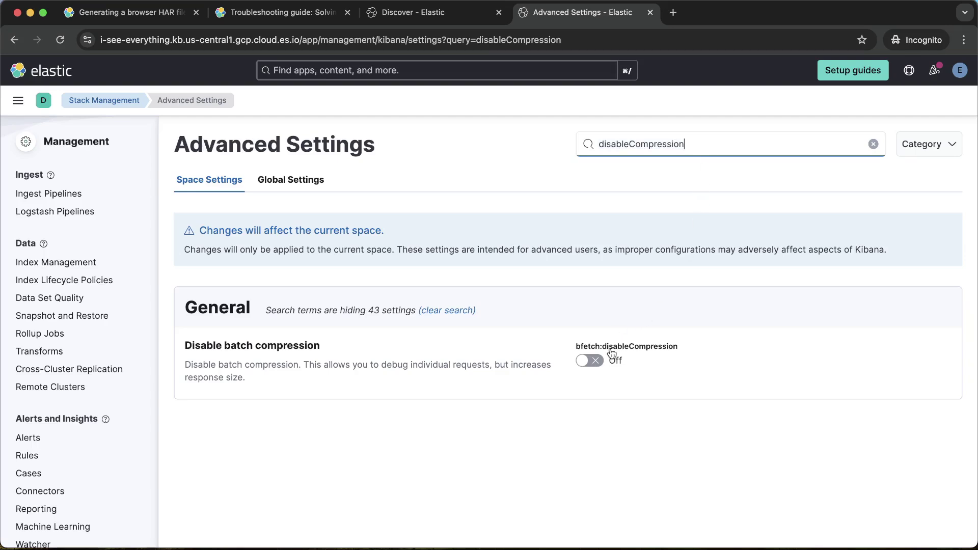
click(597, 362)
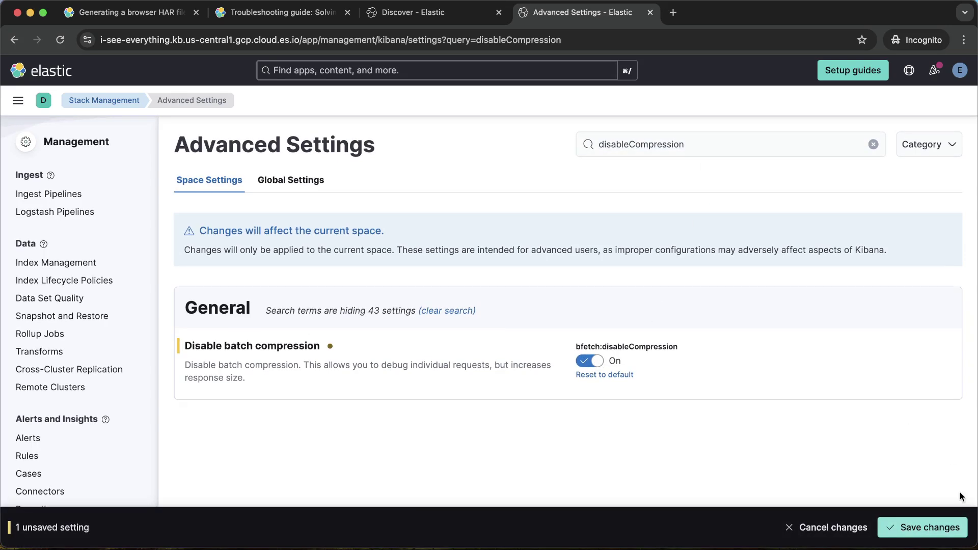
click(930, 528)
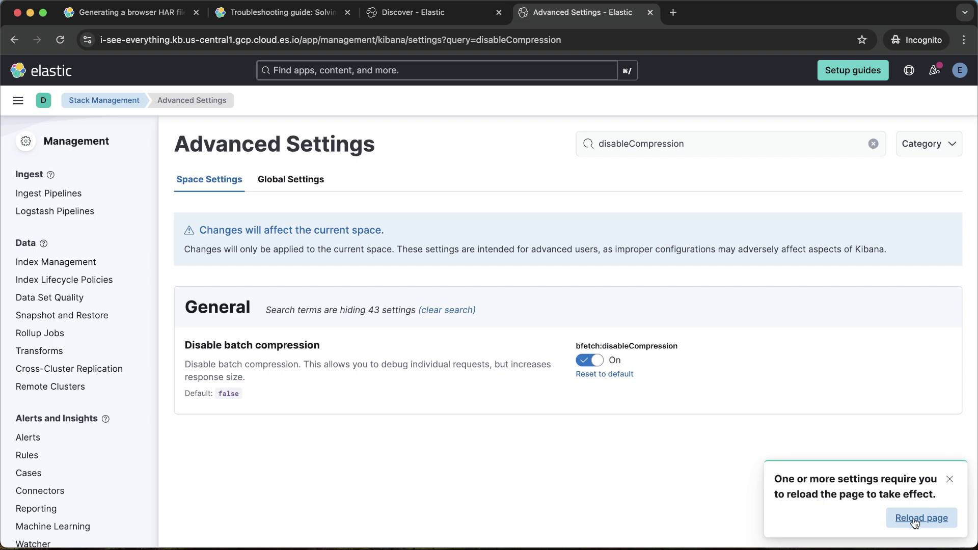
click(916, 523)
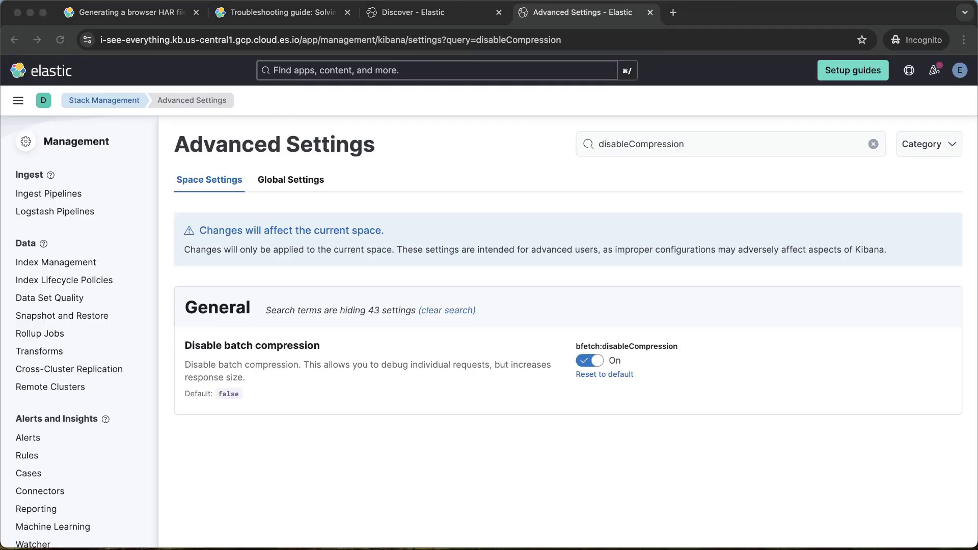
Step: Find observability:enableInspectEsQueries, turn it on, save, reload, and return to the blog article
double_click(686, 144)
text(enableInspectEsQueries)
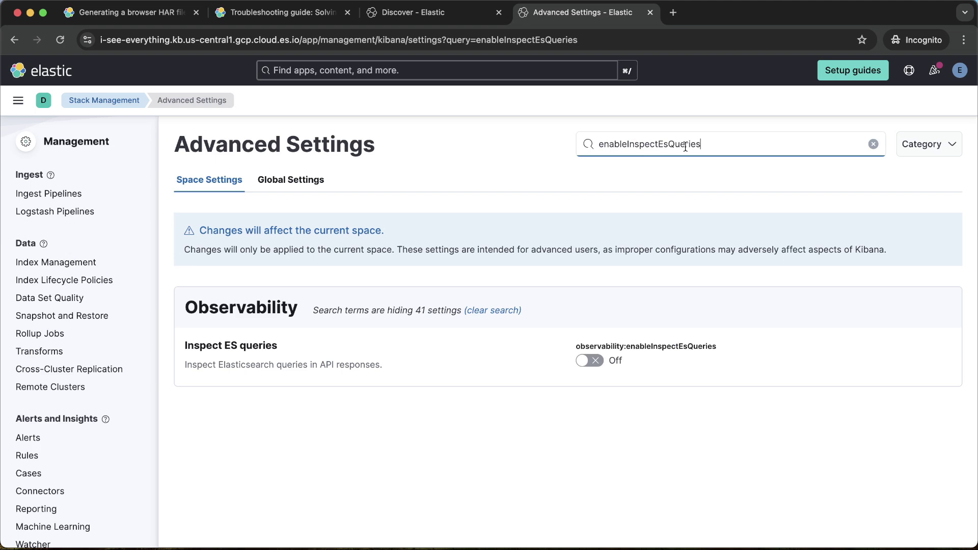
click(594, 362)
click(947, 525)
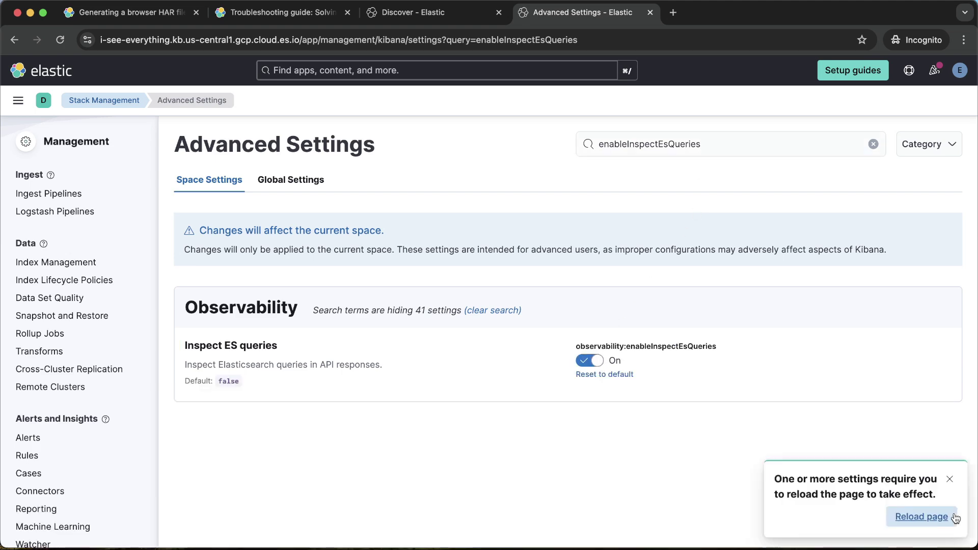
click(953, 523)
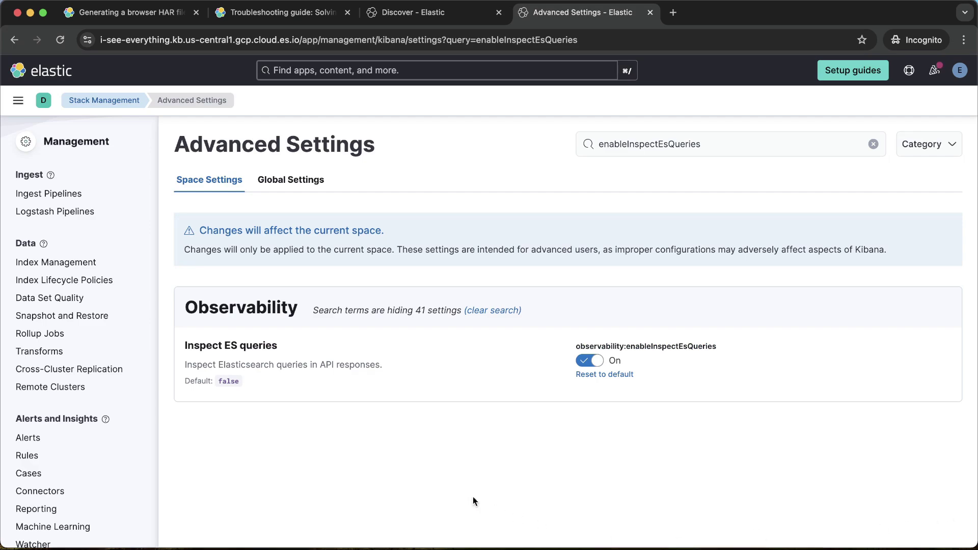
click(122, 13)
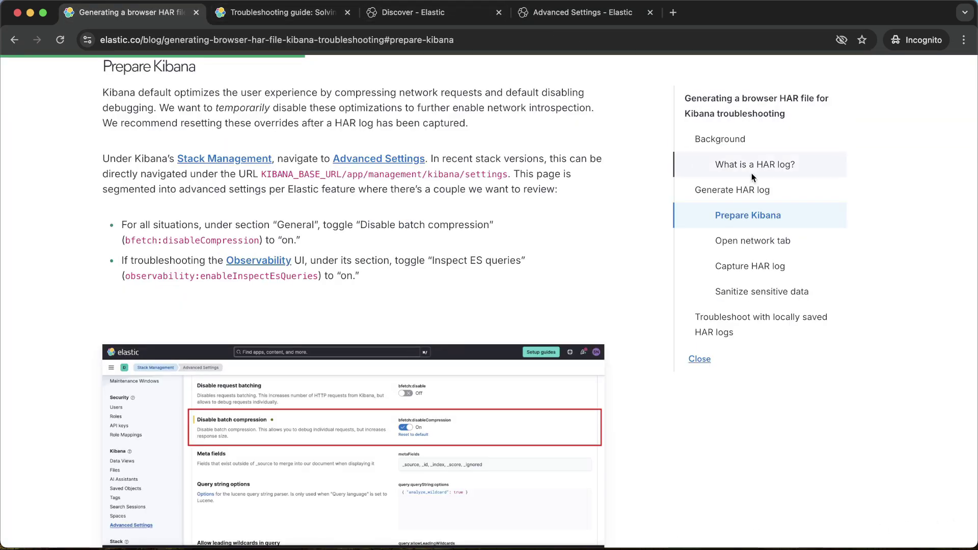
Step: Read the Open network tab section, then switch to Discover showing the 'test view' data view
click(745, 243)
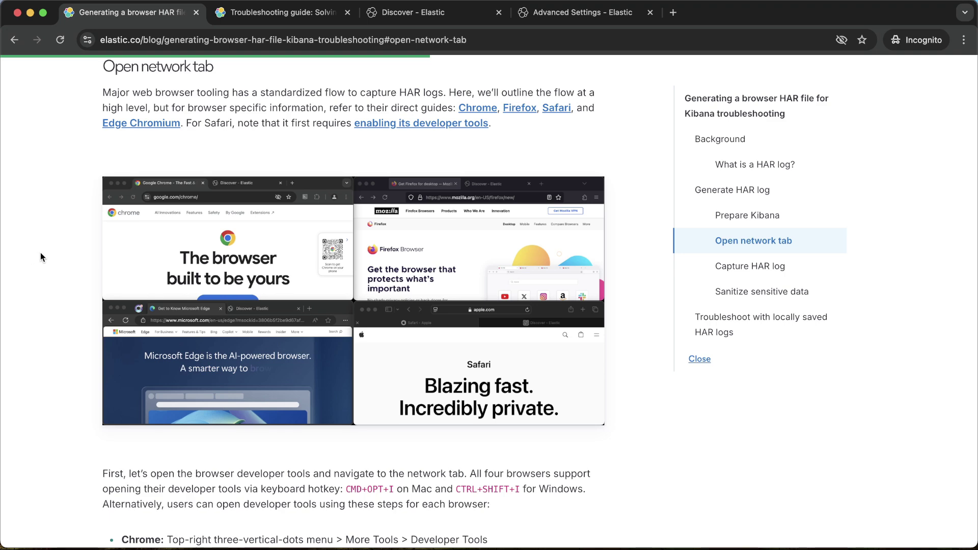
click(398, 15)
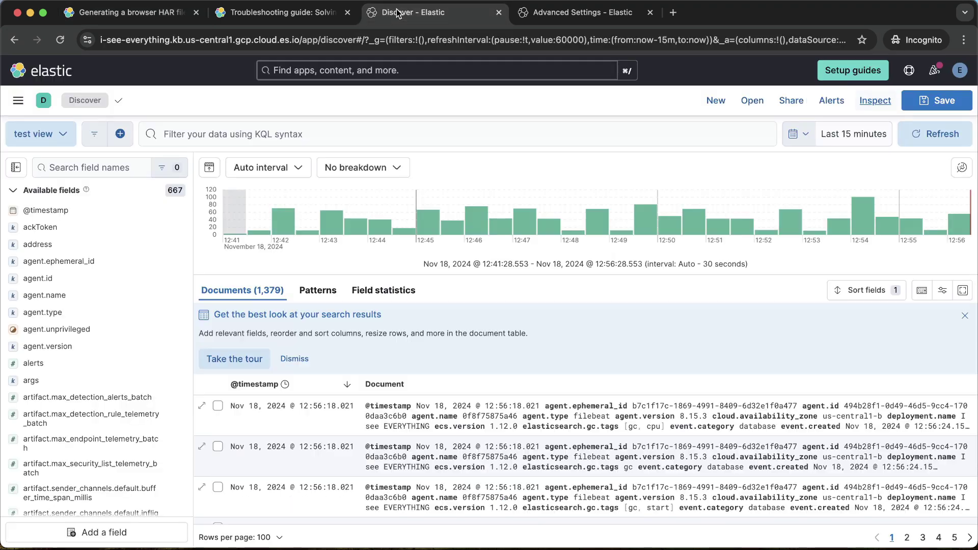
Step: Review Discover's request statistics in the Inspector, close it, and switch to the troubleshooting guide
click(880, 104)
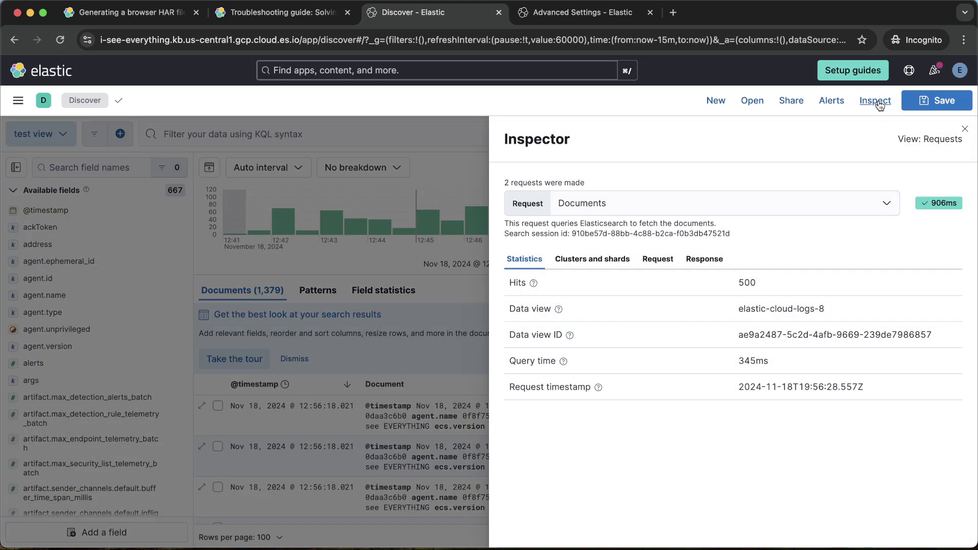
click(964, 130)
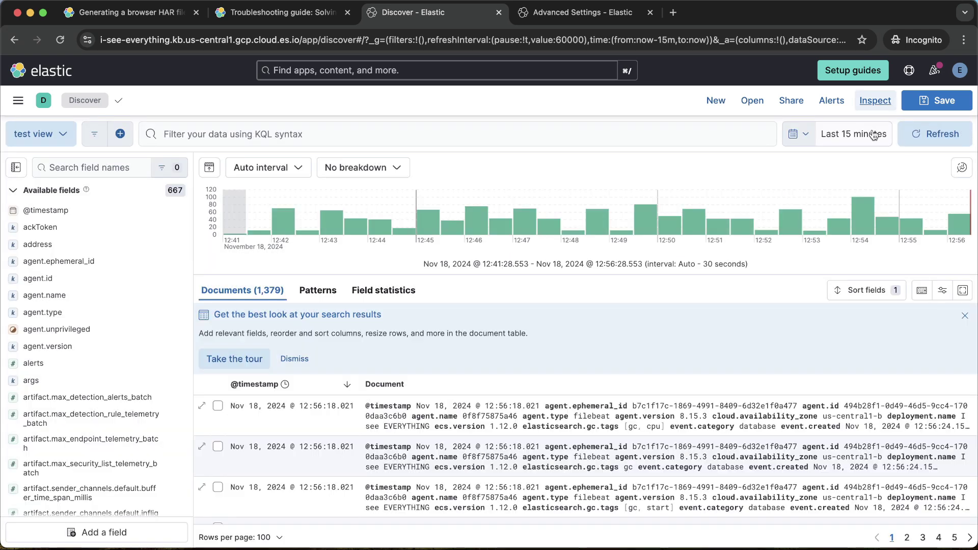
click(304, 17)
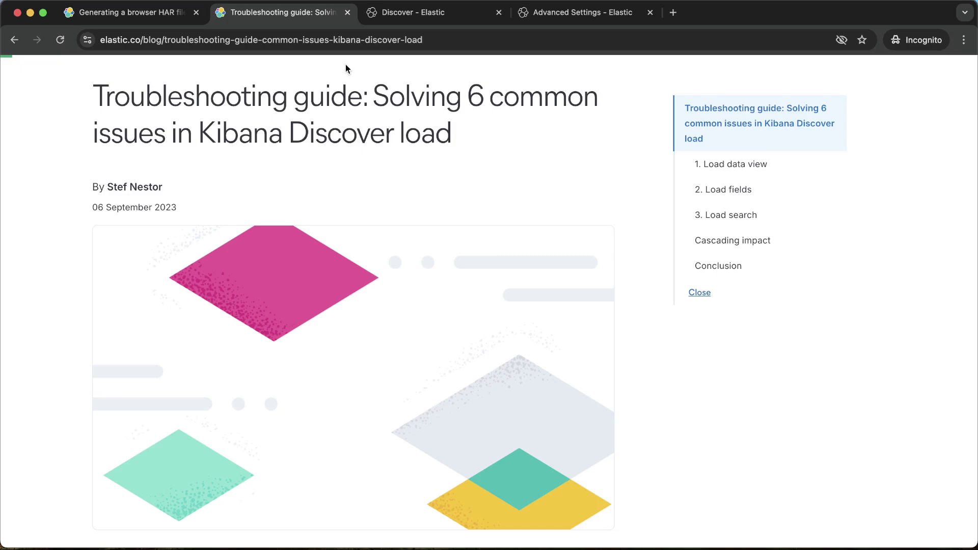
Step: Skim the troubleshooting guide to its Page errors on load note, then return to Discover
scroll(66, 143, down, 1)
scroll(66, 143, down, 15)
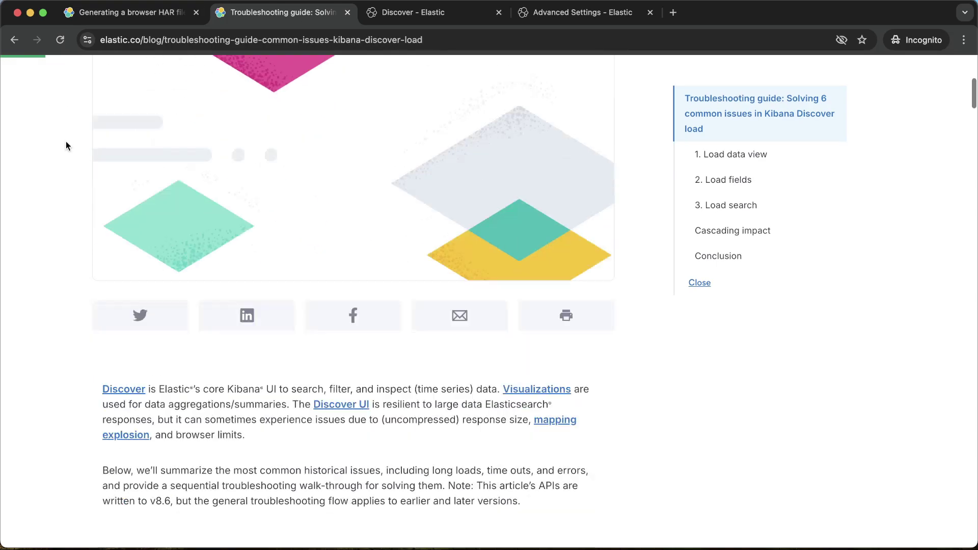
scroll(66, 144, down, 2)
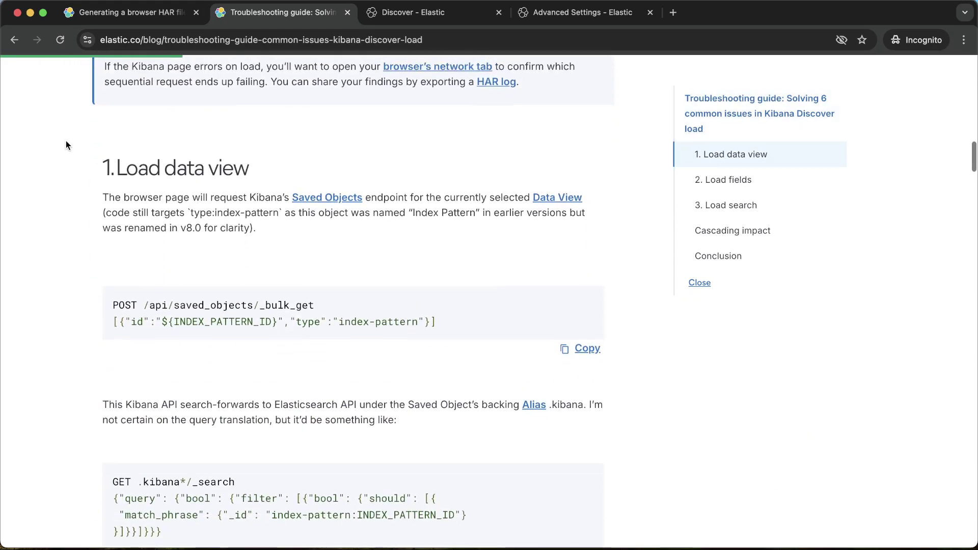
scroll(66, 144, up, 1)
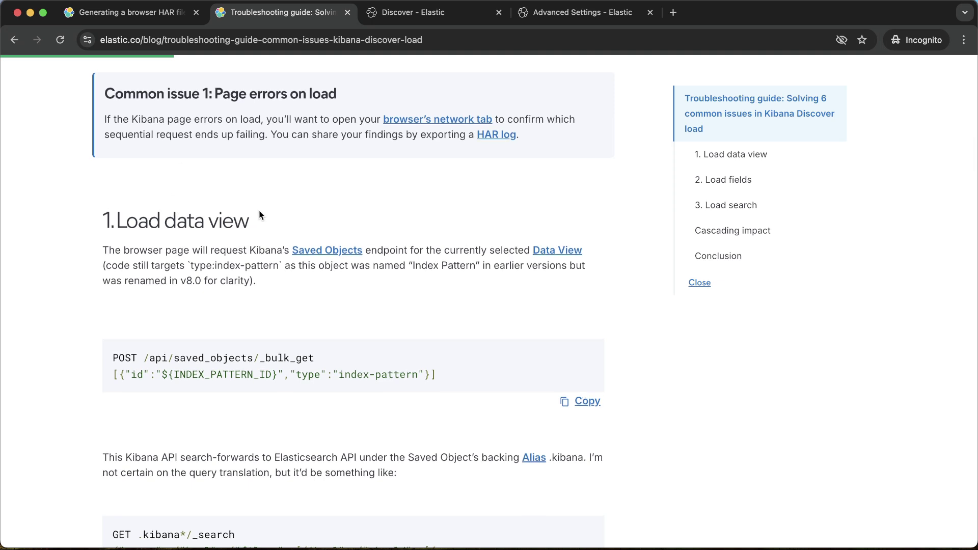
scroll(263, 130, up, 1)
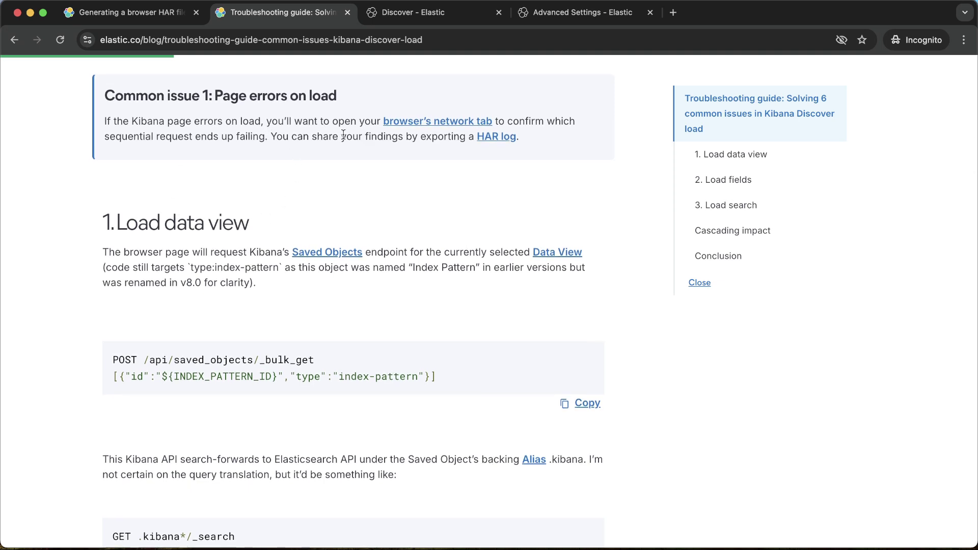
scroll(531, 136, up, 1)
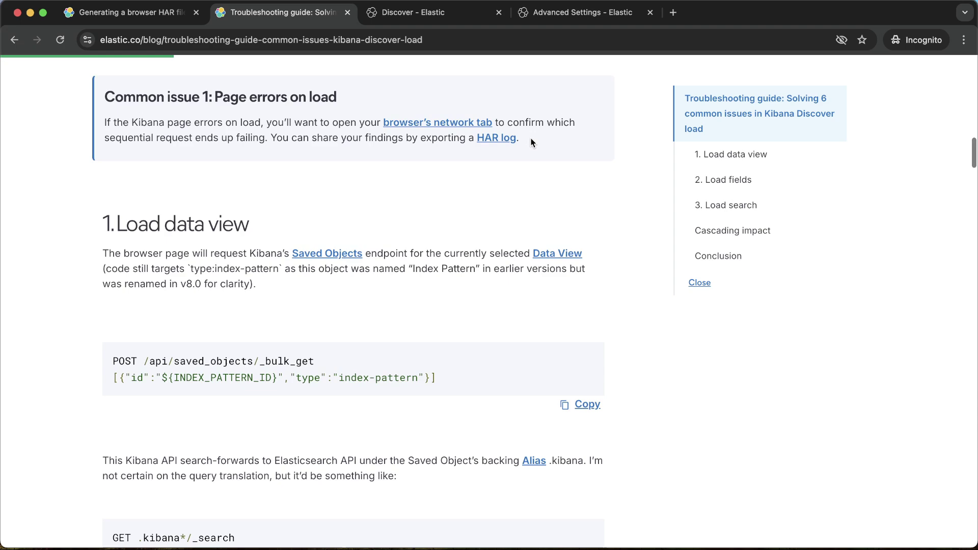
click(461, 11)
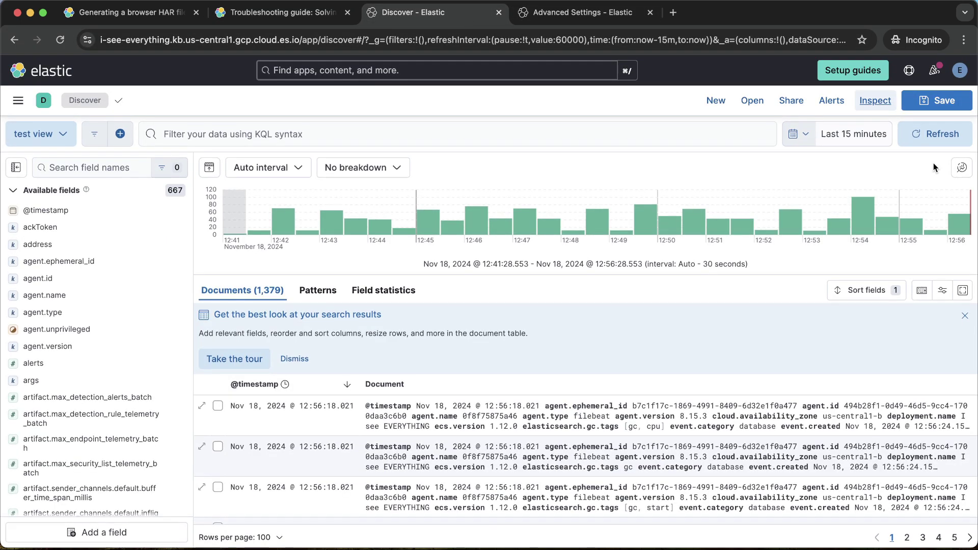
Step: Open Chrome DevTools on the Network panel beneath Discover with Cmd+Opt+I
click(965, 46)
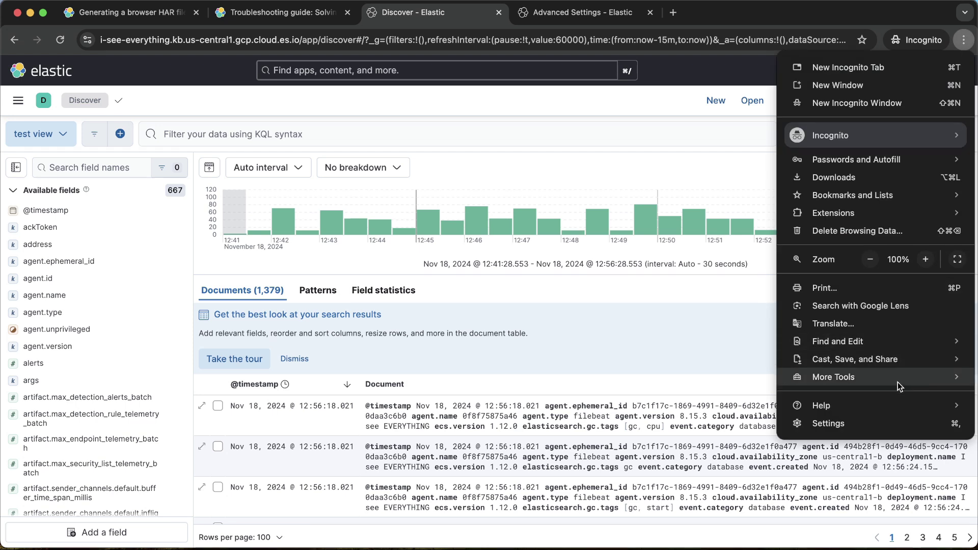
mouse_move(896, 384)
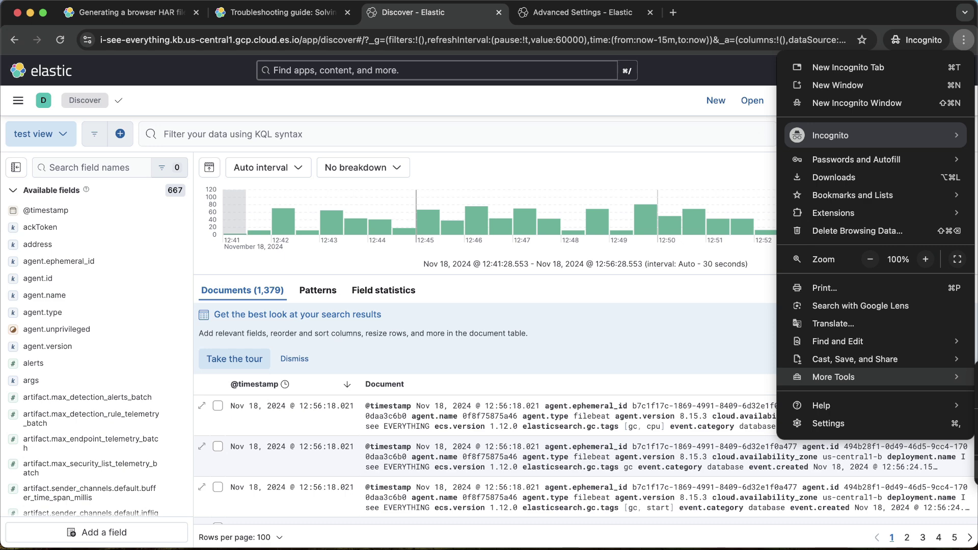
click(706, 295)
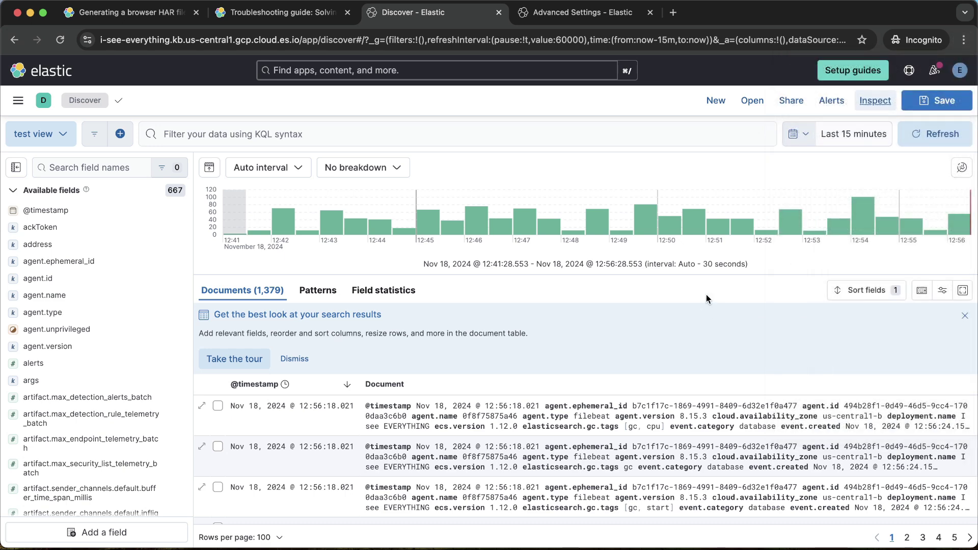
key(super+alt+i)
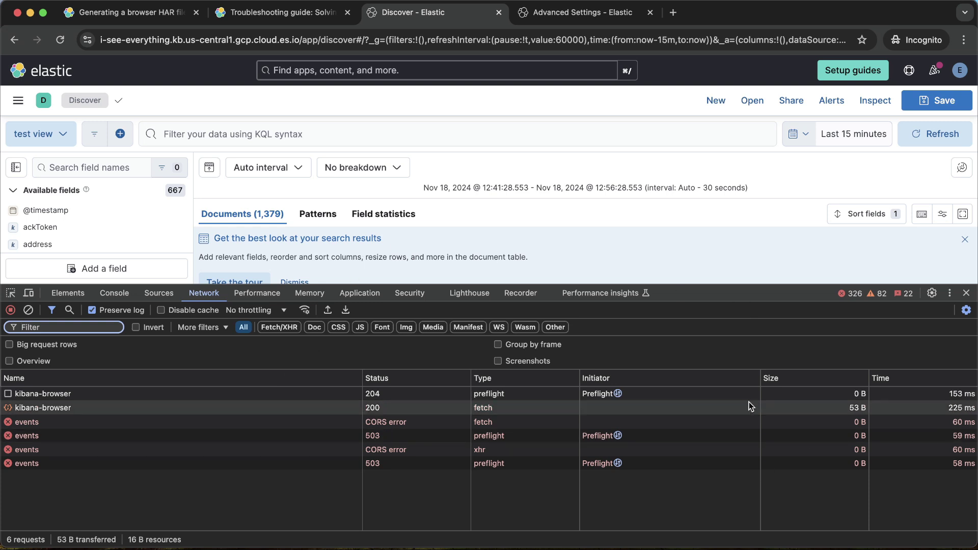
Step: Restart network recording, clear the DevTools network log, and go back to the HAR article
click(11, 311)
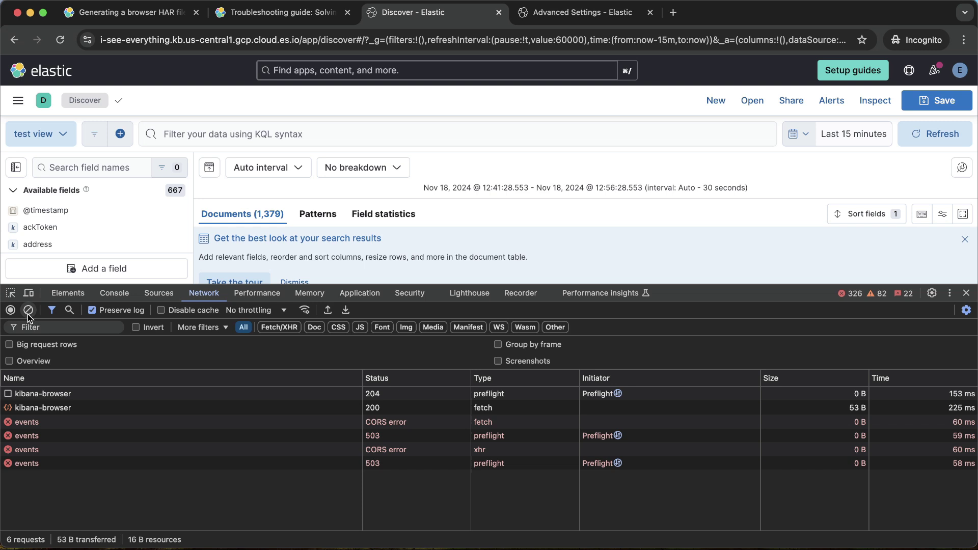
click(11, 310)
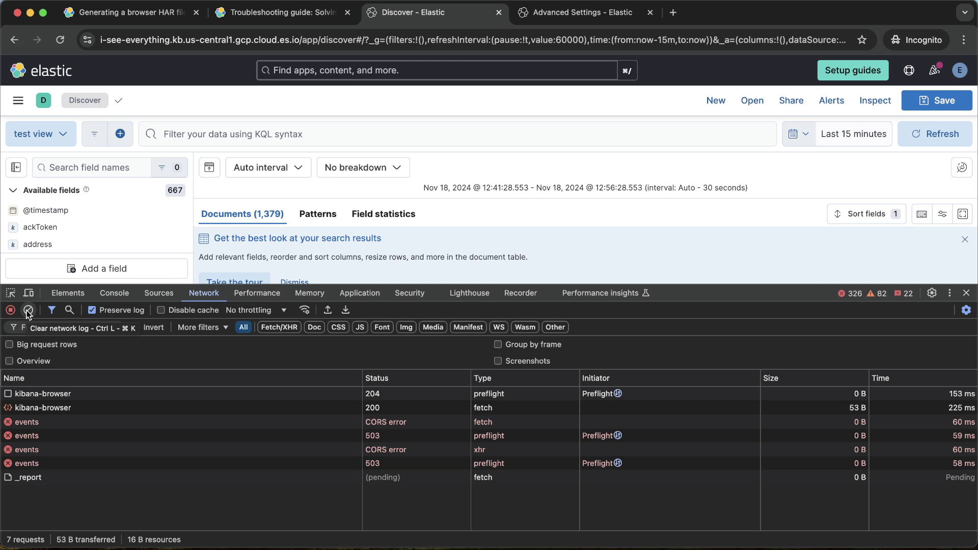
click(28, 310)
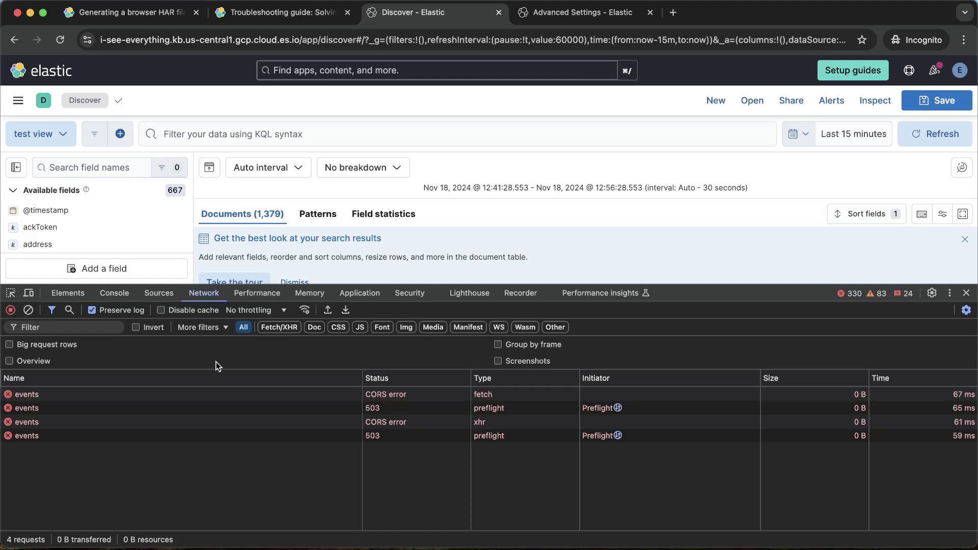
click(127, 12)
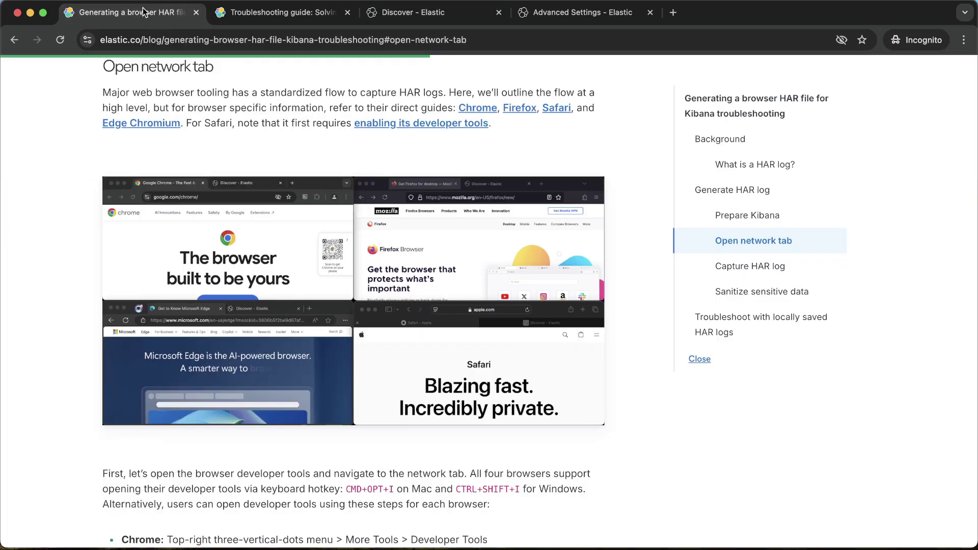
Step: View the article's Capture HAR log section, then return to the Discover tab
click(736, 275)
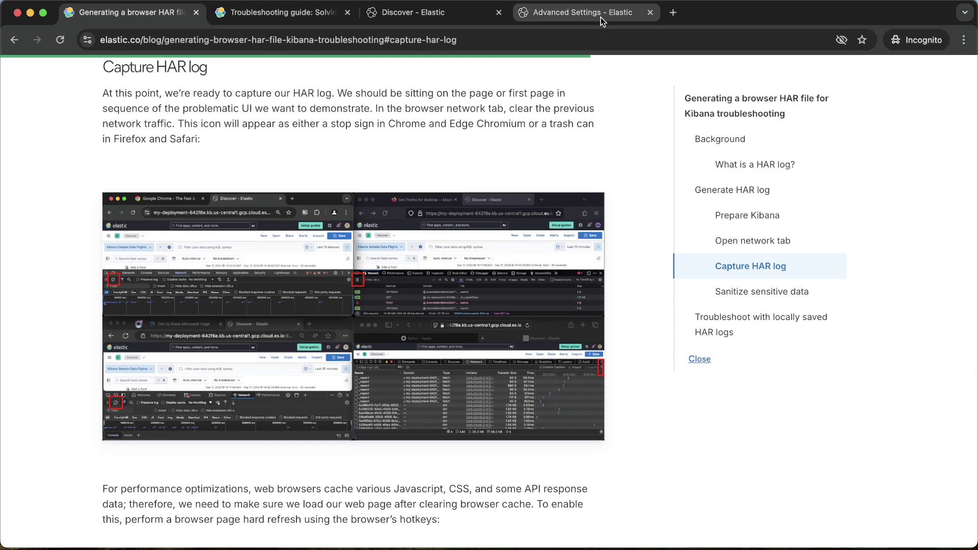
click(459, 16)
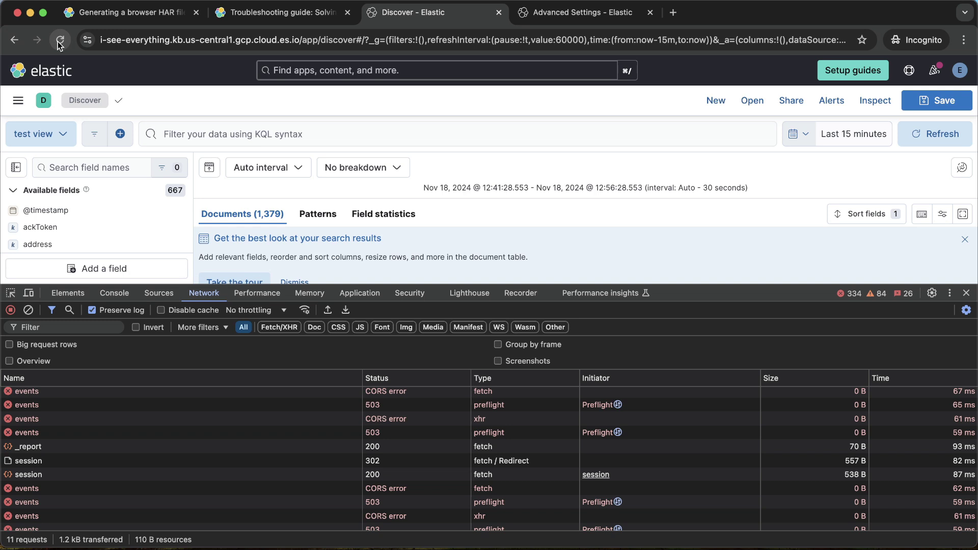
Step: Lower the DevTools divider so the Discover page gets more room
scroll(89, 449, up, 1)
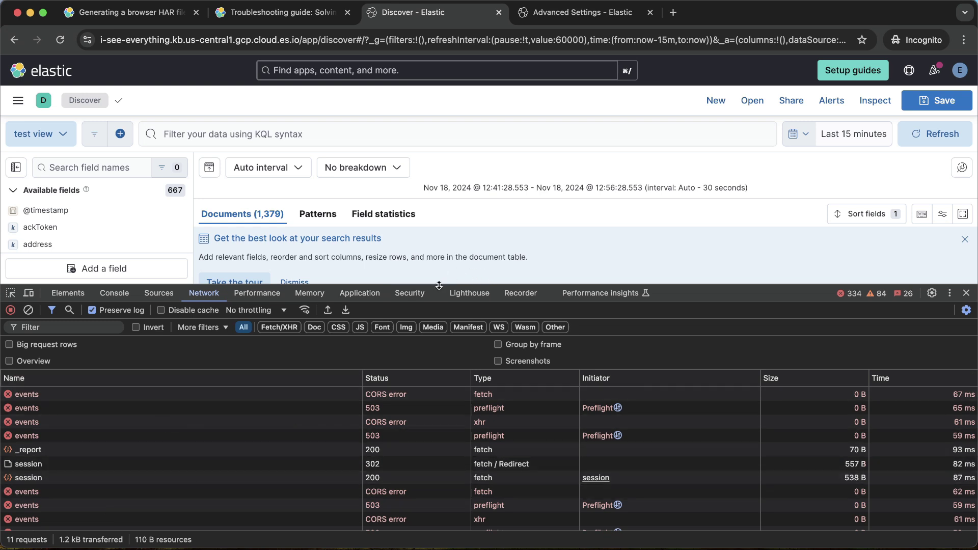
drag(439, 285, 437, 315)
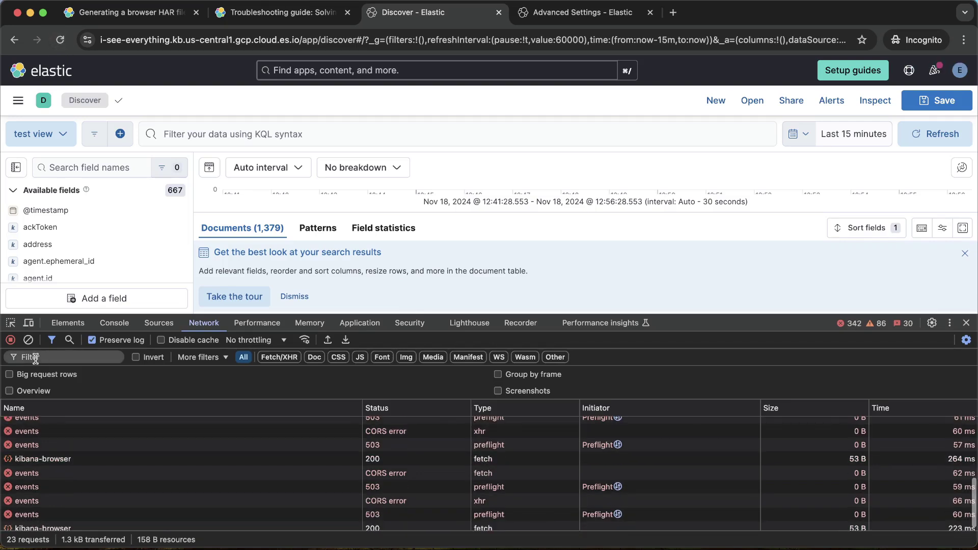
Step: Clear the network log and hard-reload Discover, capturing 409 requests for 1,302 documents
click(28, 341)
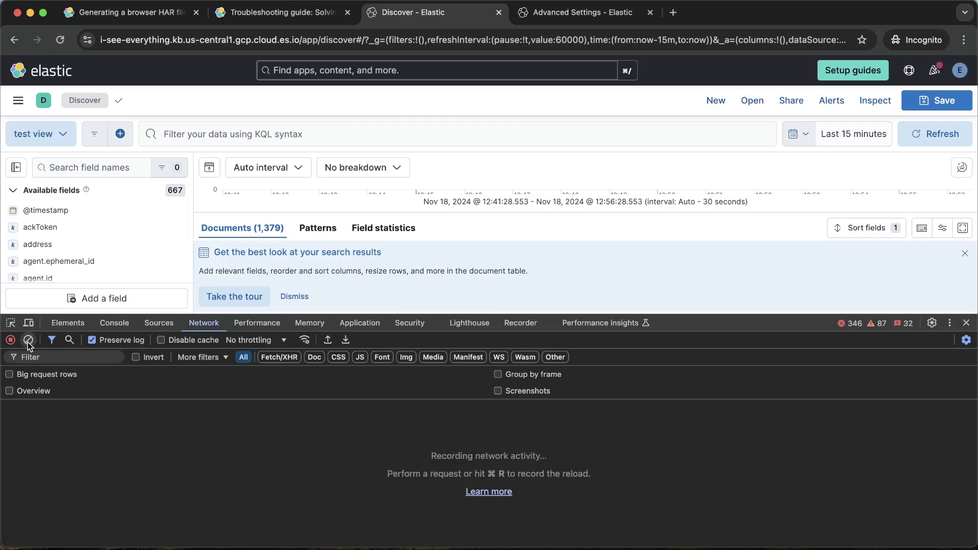
right_click(60, 41)
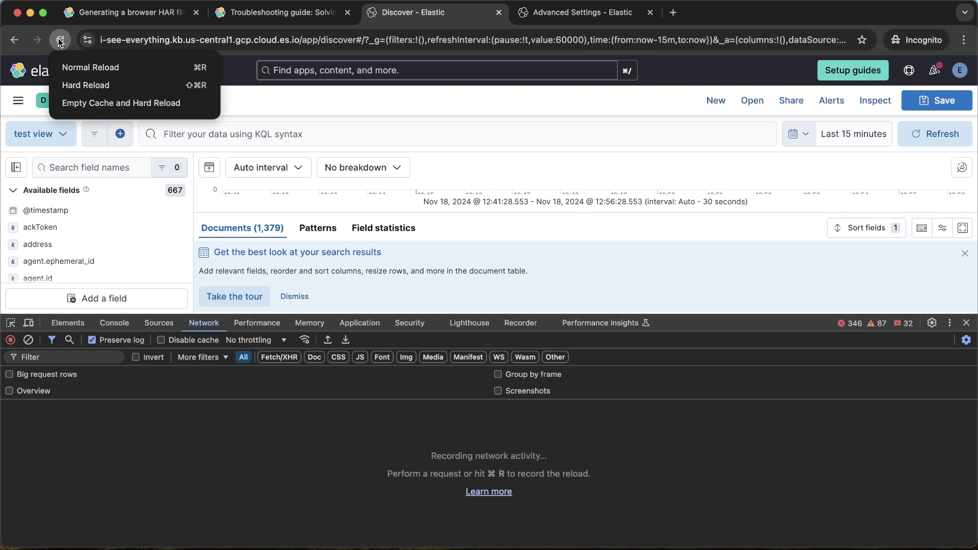
click(97, 85)
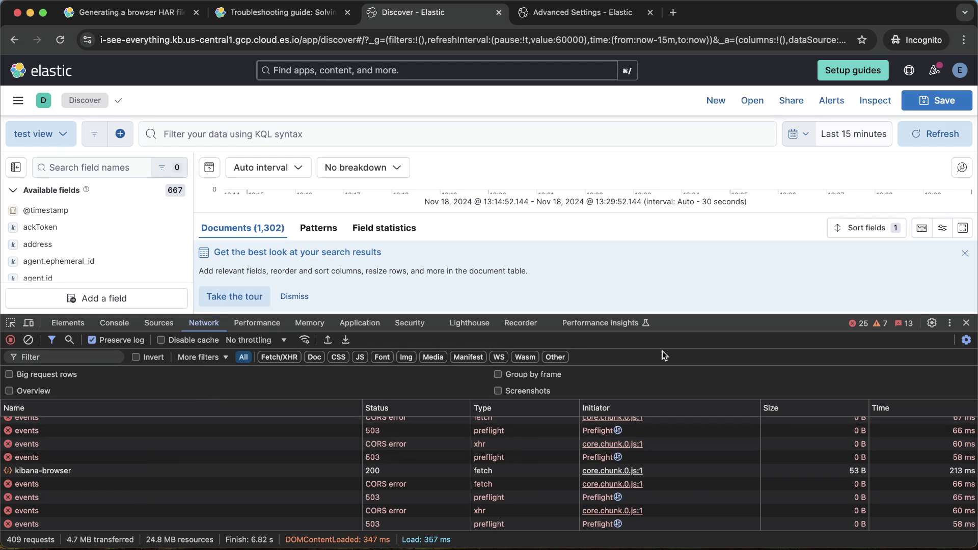
key(super+Tab)
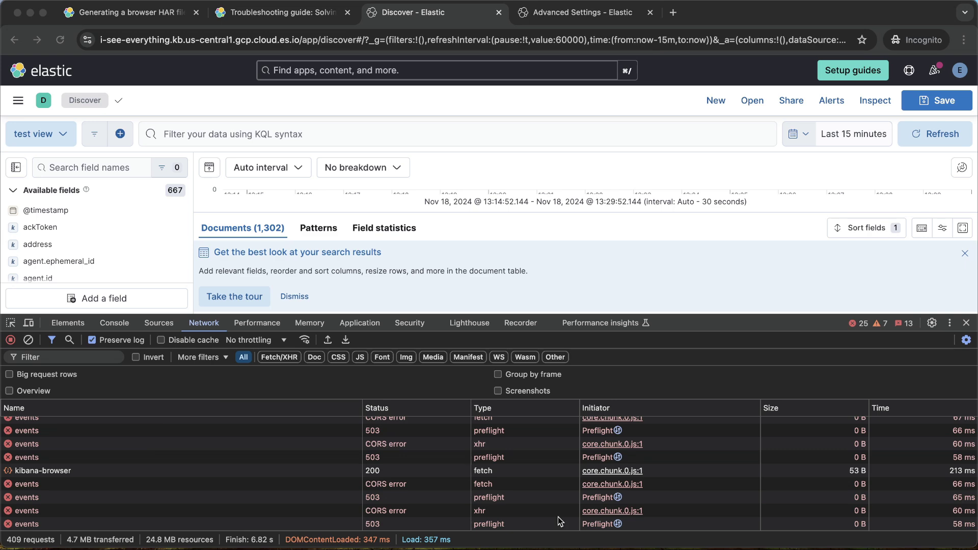
Step: Filter the network log with '-version -status -events' to 52 of 414 requests and scroll through them
click(40, 359)
text(-version -status -events)
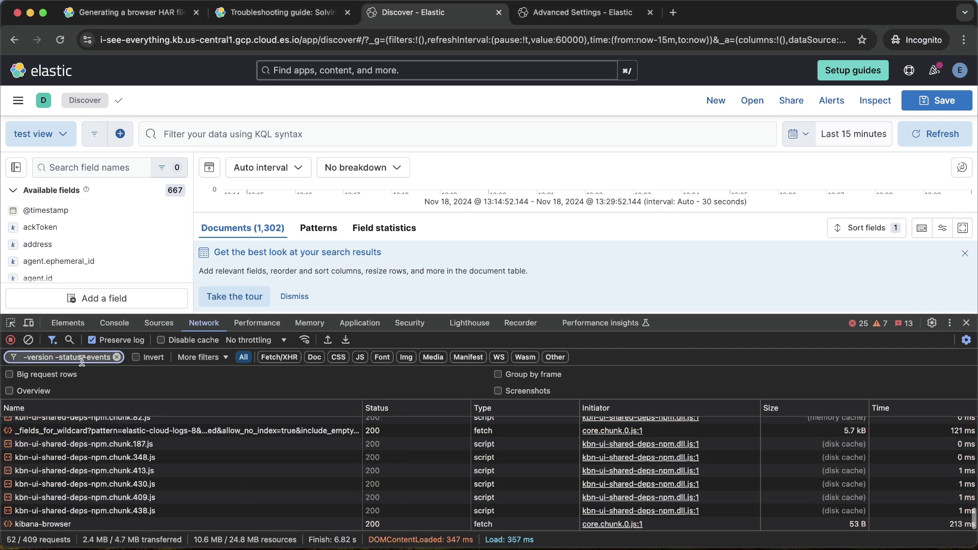
scroll(189, 490, up, 10)
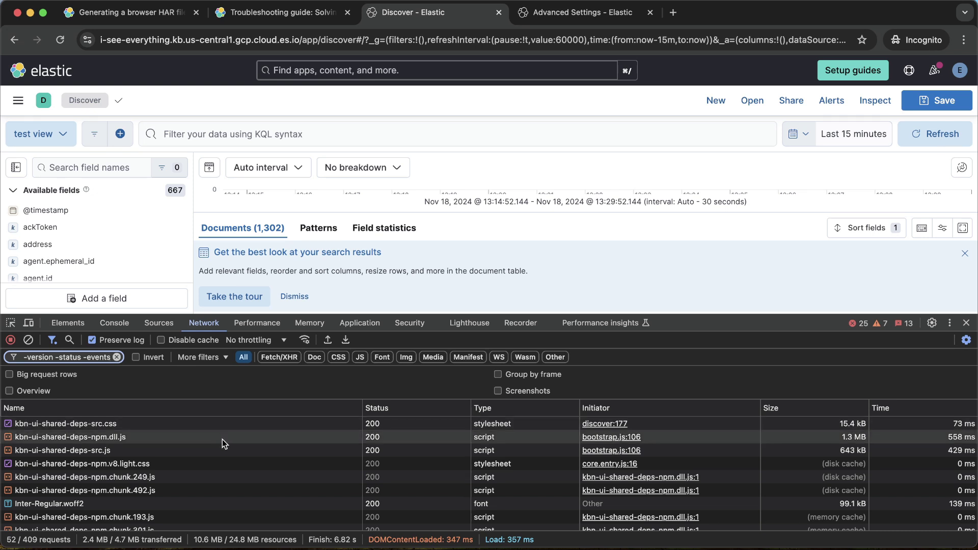
scroll(222, 439, down, 3)
scroll(222, 439, down, 5)
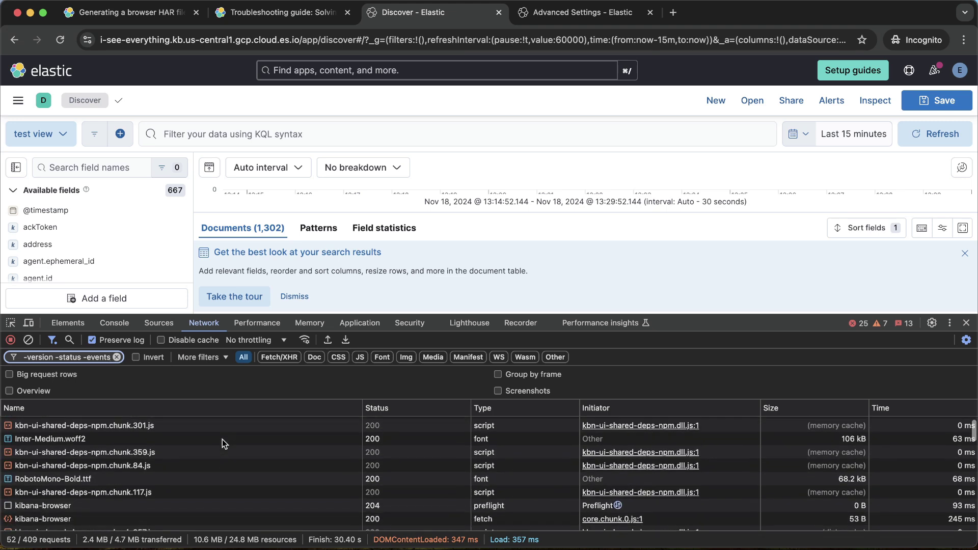
scroll(222, 439, down, 4)
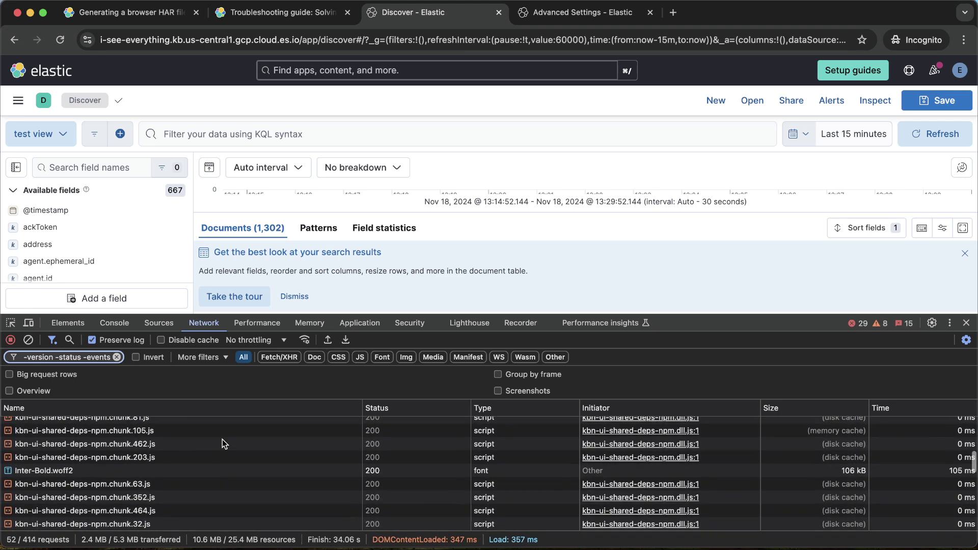
scroll(224, 453, down, 5)
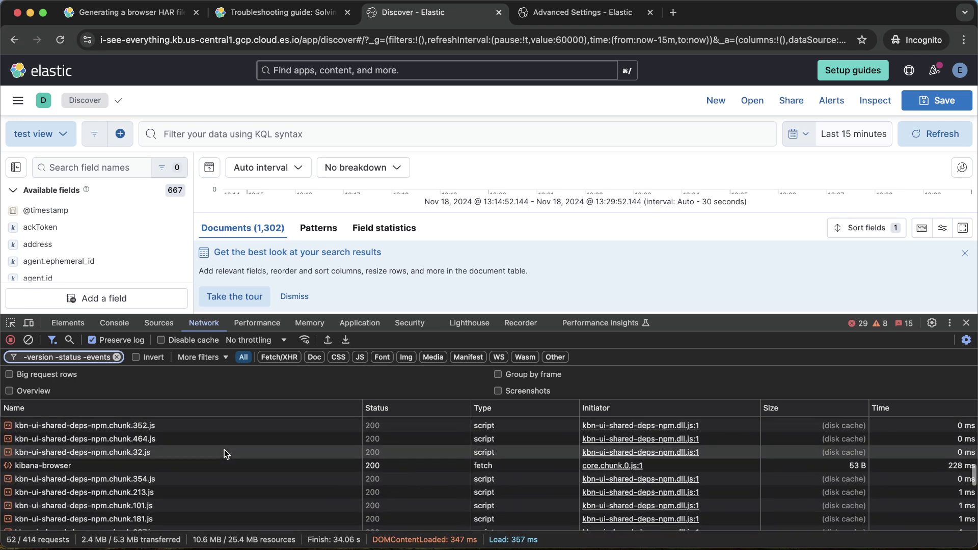
scroll(224, 449, down, 5)
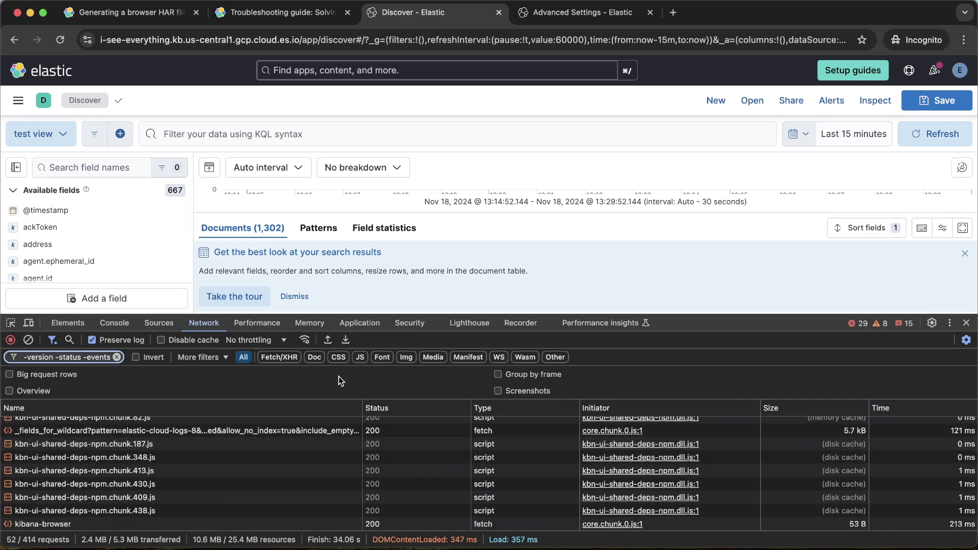
Step: Export the captured requests as a HAR file and import it into a new Incognito tab's Network panel
click(345, 340)
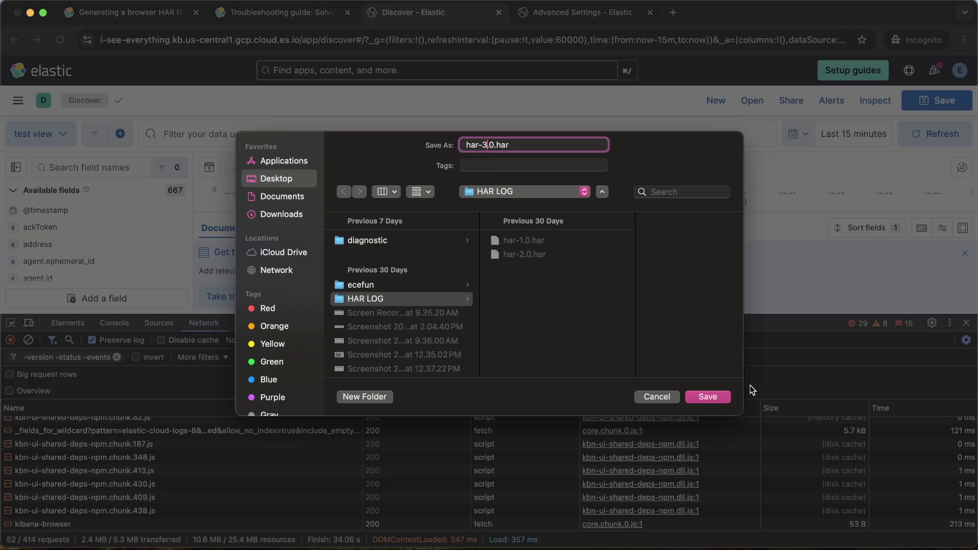
click(708, 334)
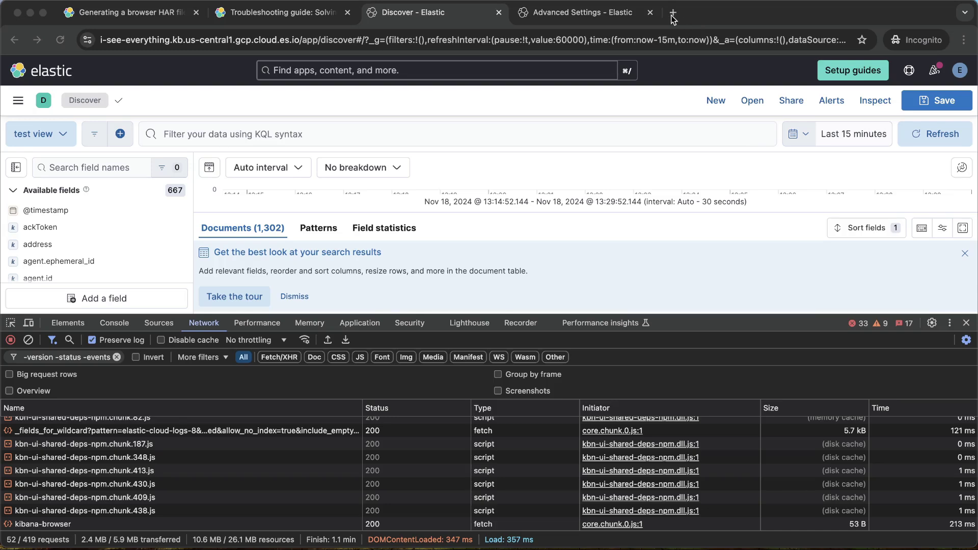
click(673, 14)
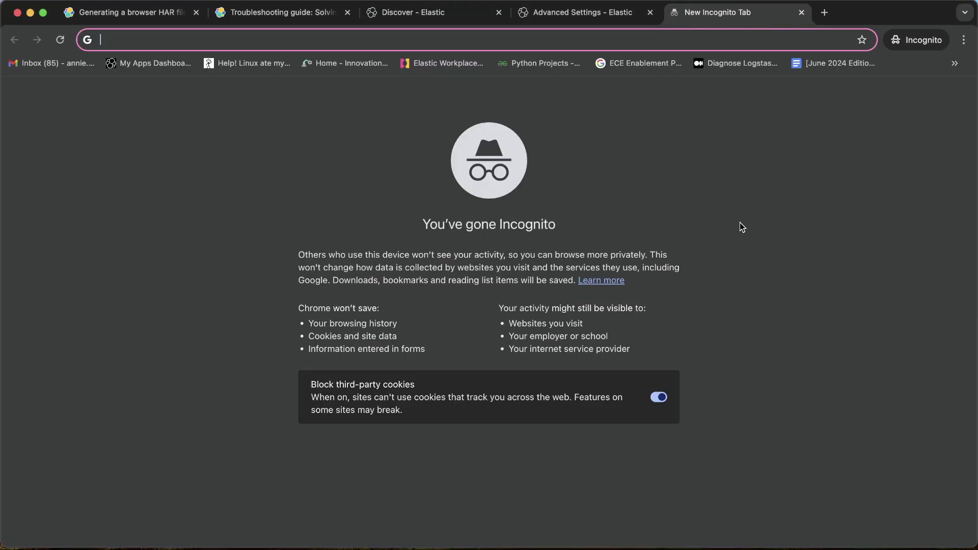
key(super+alt+i)
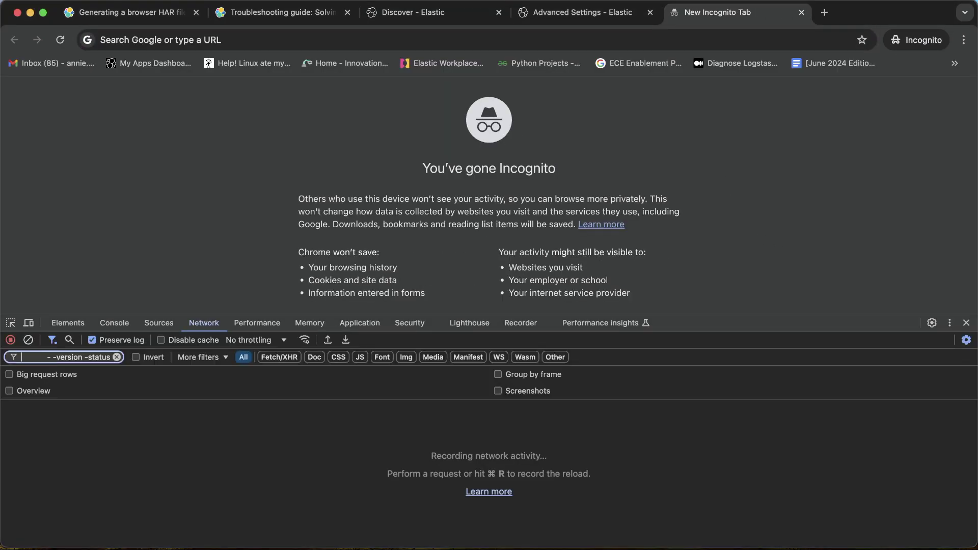
drag(585, 436, 573, 436)
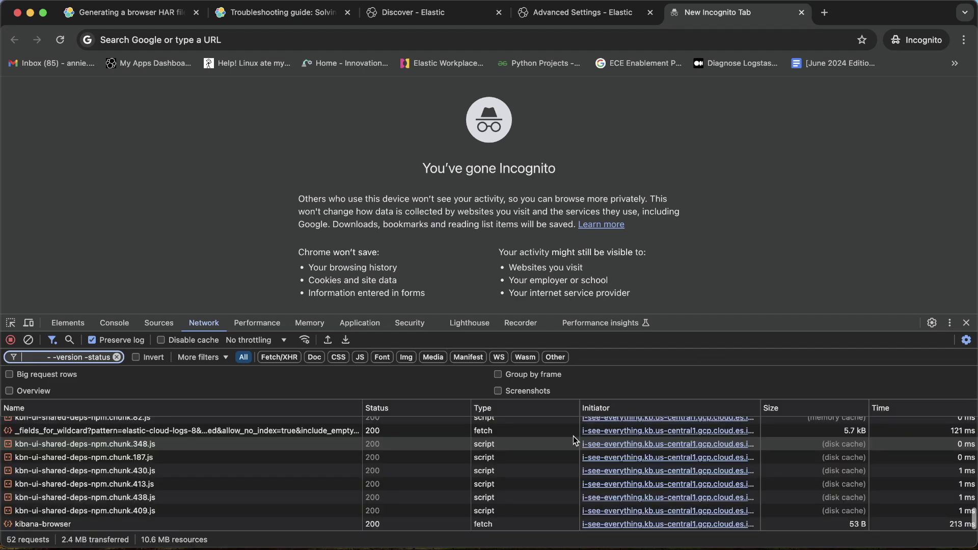
Step: Scroll through the imported requests, then return to the Kibana Discover tab
scroll(350, 475, up, 10)
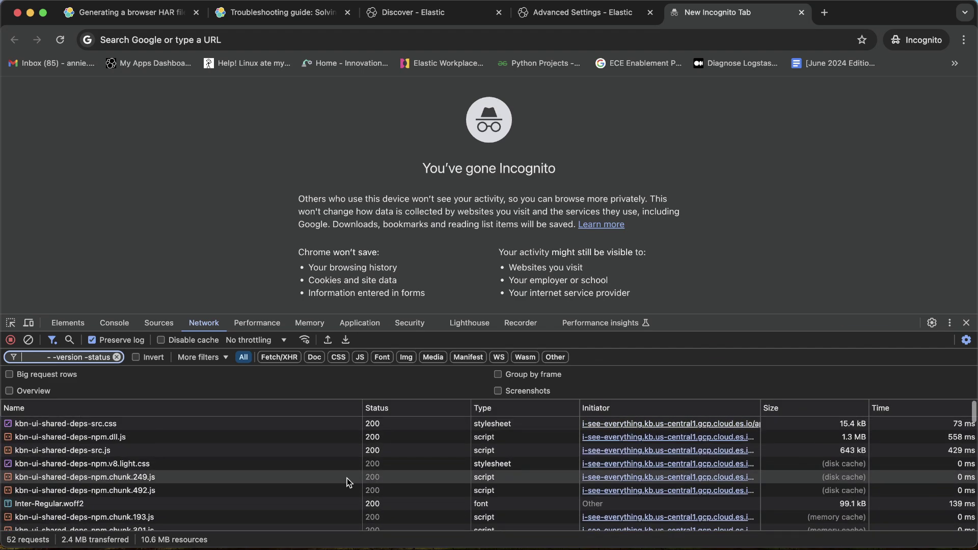
scroll(348, 493, up, 10)
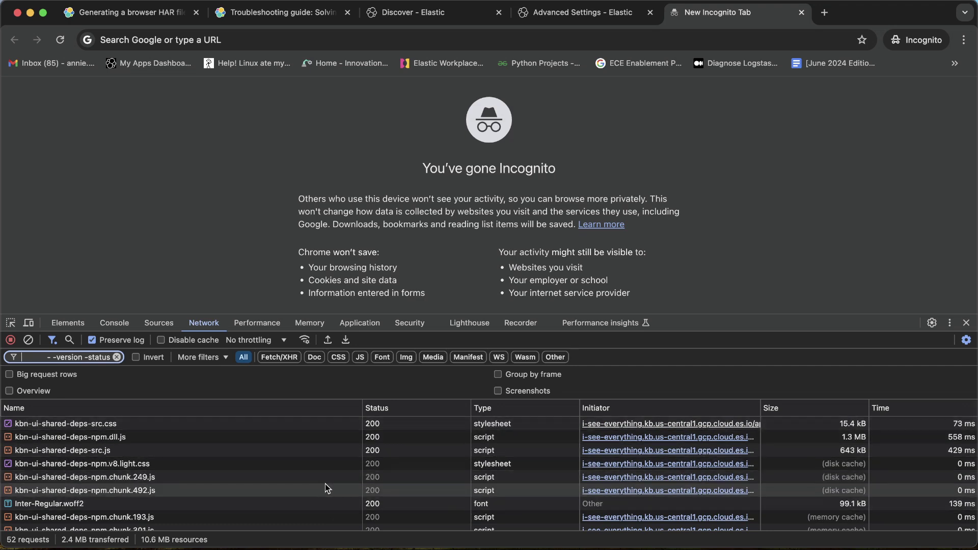
click(450, 19)
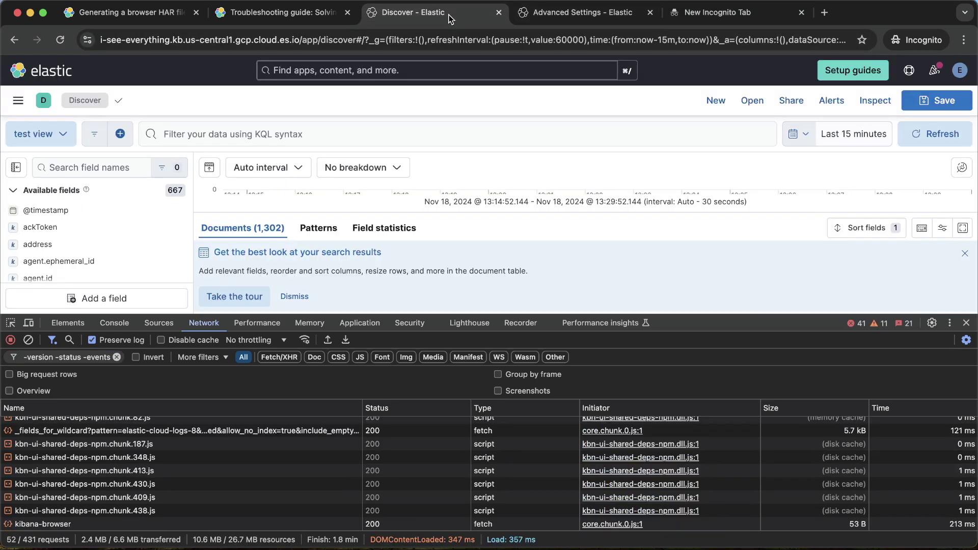
Step: Clear the Discover network log and export it as har-3.0.har
click(29, 341)
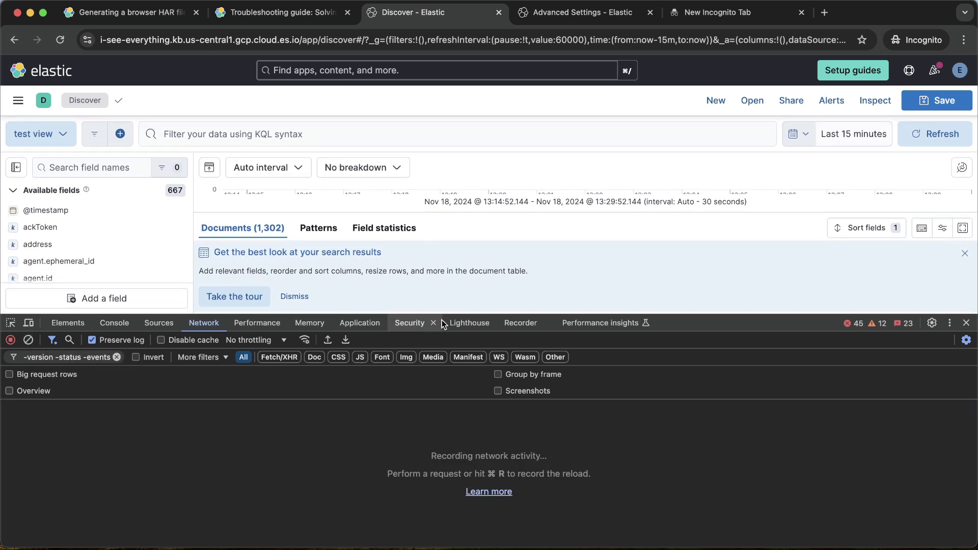
click(346, 341)
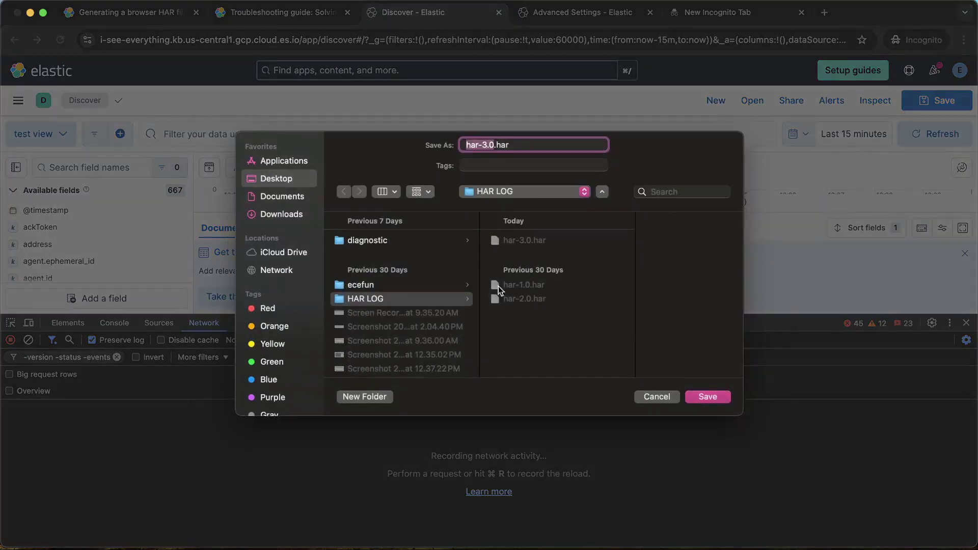
click(490, 144)
key(Return)
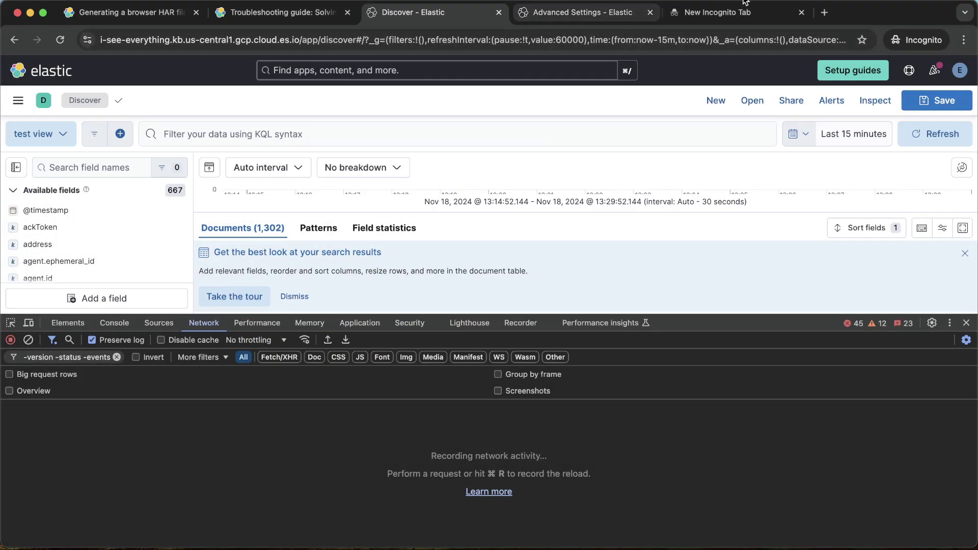
Step: Open fresh Incognito tabs with the DevTools Network panel and try dropping a HAR file in
click(722, 12)
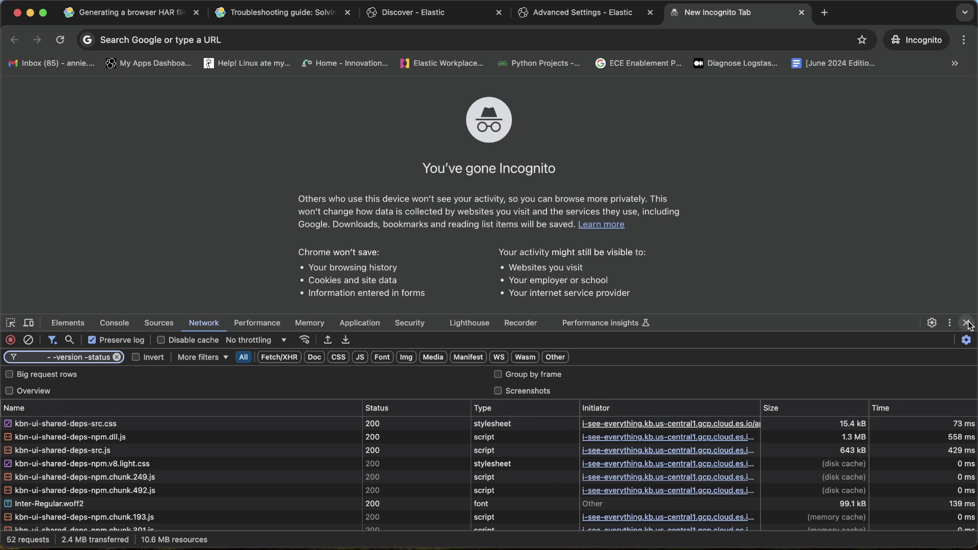
click(826, 12)
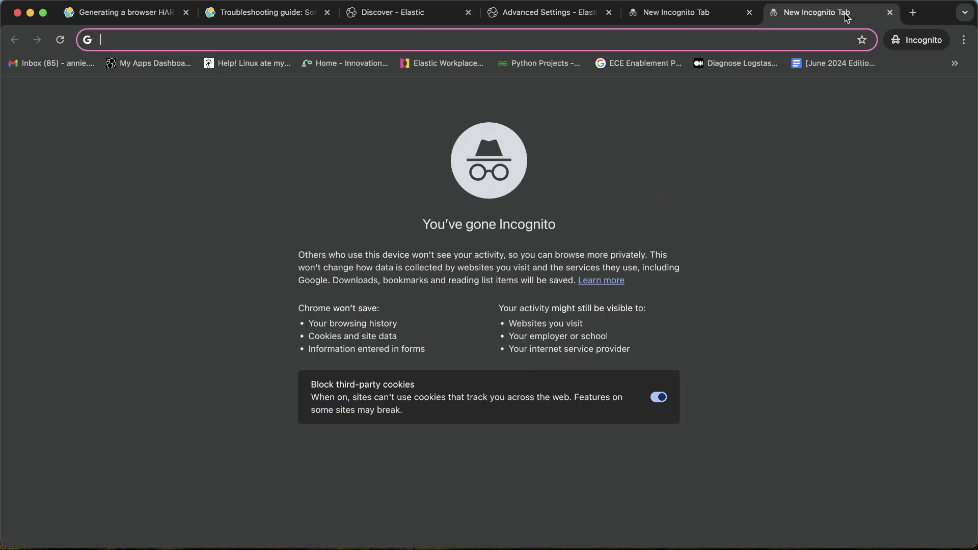
key(super+t)
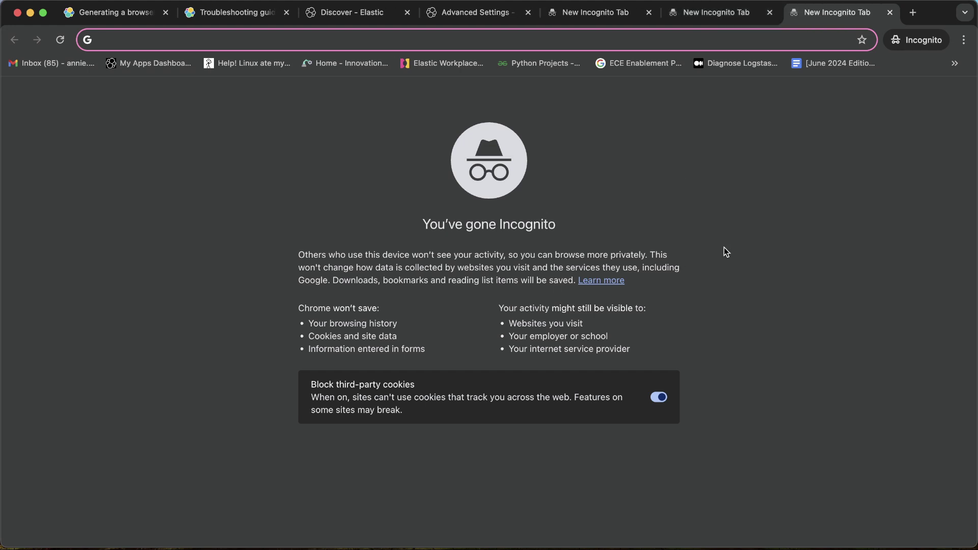
key(super+alt+i)
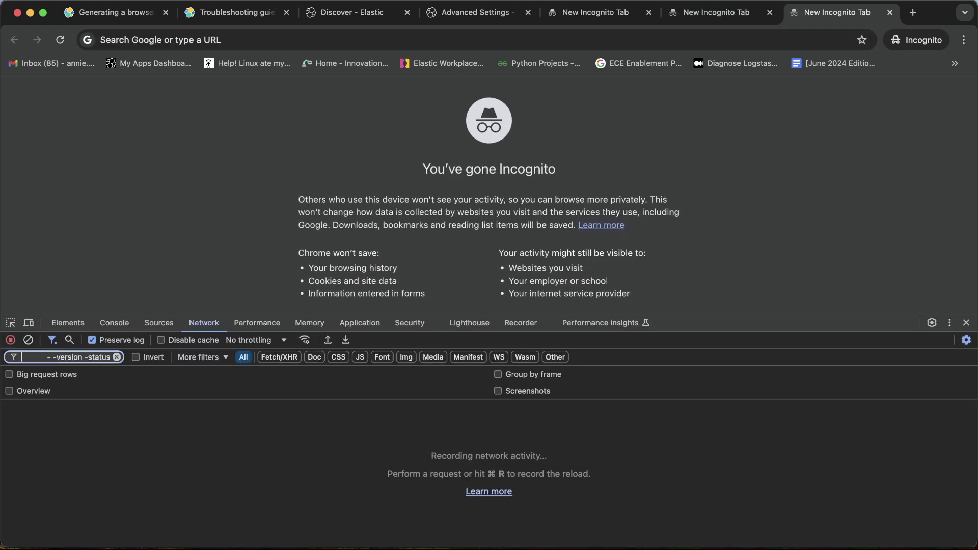
drag(633, 548, 561, 497)
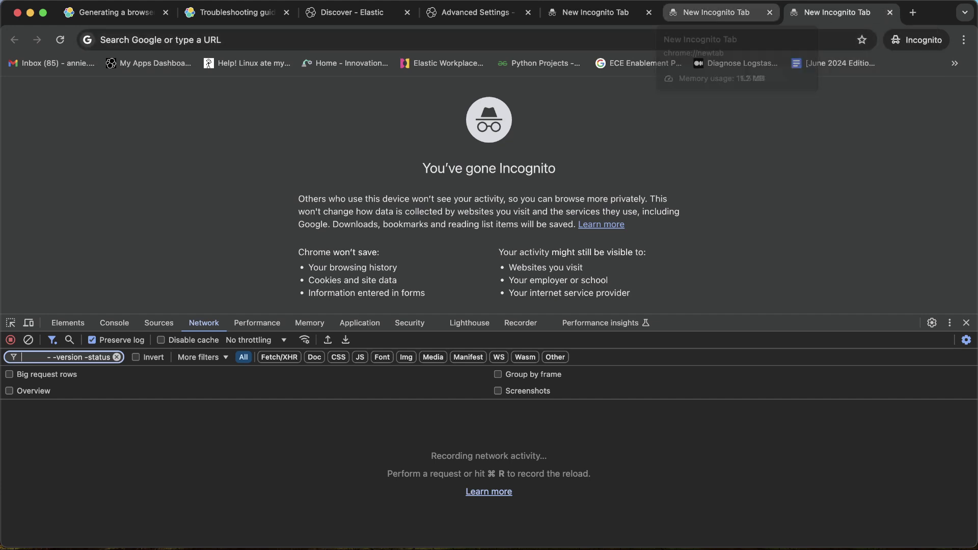
Step: Switch Inspect ES queries Off in Advanced Settings, save, and reload the page
click(474, 14)
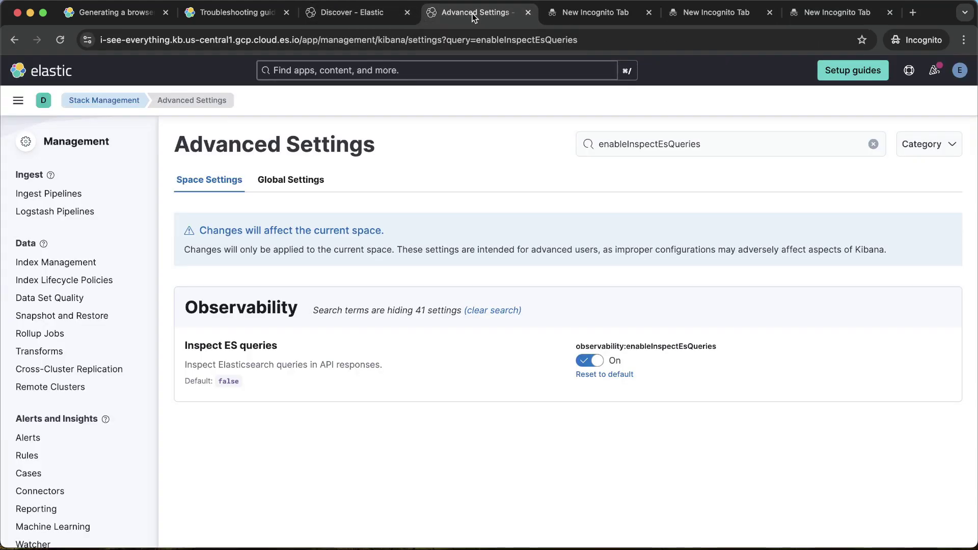
click(595, 361)
click(948, 529)
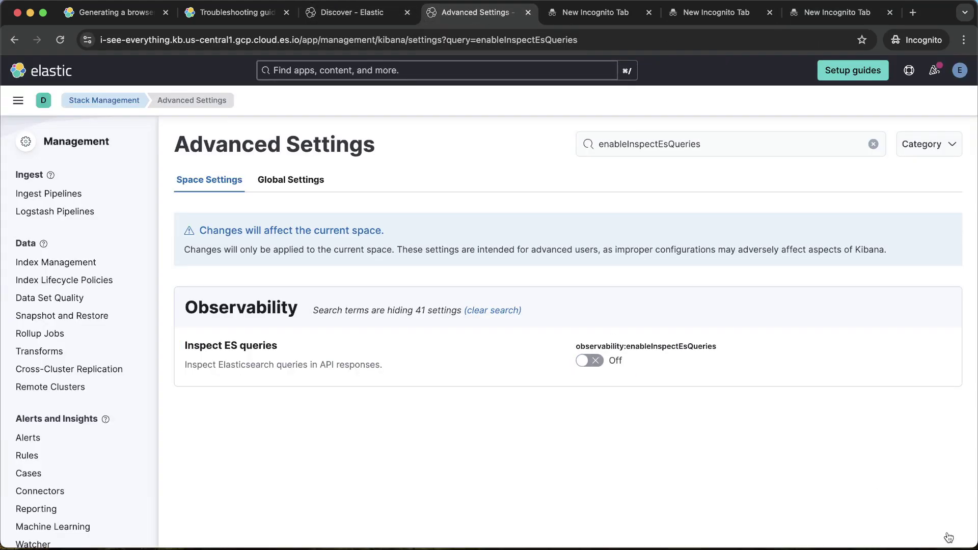
click(941, 518)
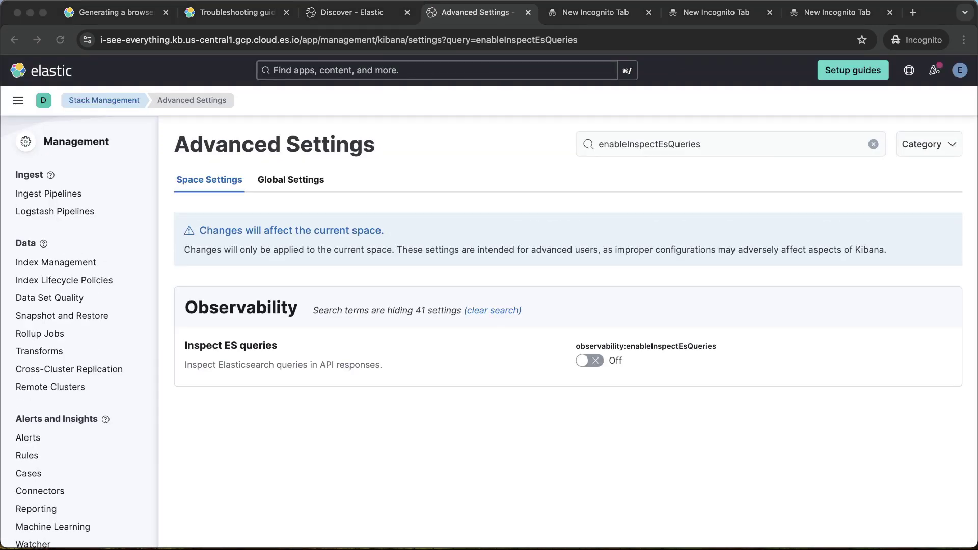
Step: Find disableCompression, switch Disable batch compression Off, save, and reload the page
click(664, 149)
key(super+a)
text(disableCompression)
click(591, 361)
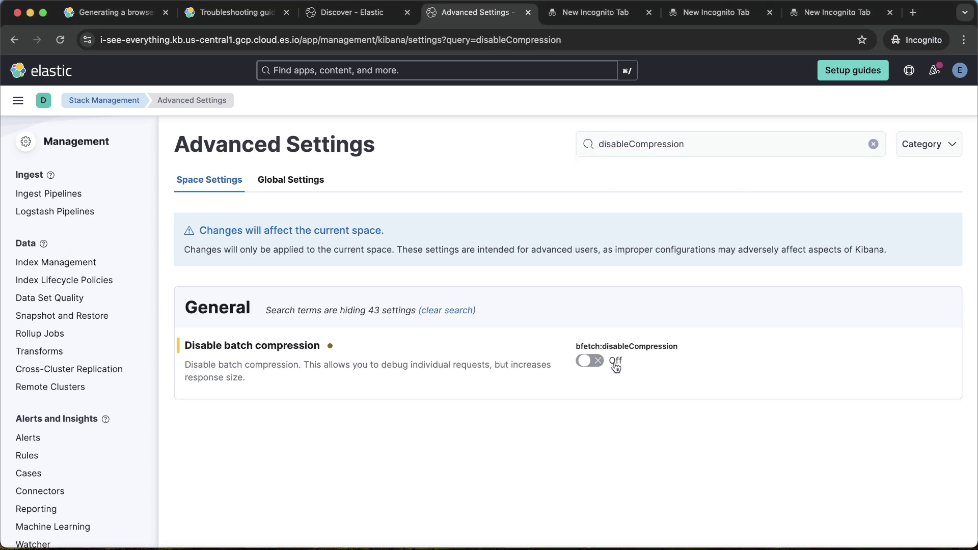
click(914, 527)
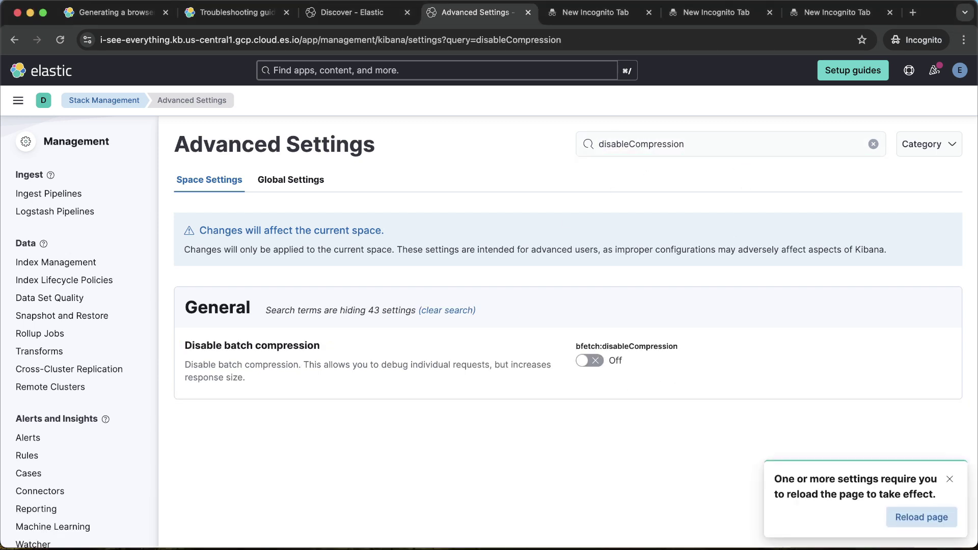
click(917, 517)
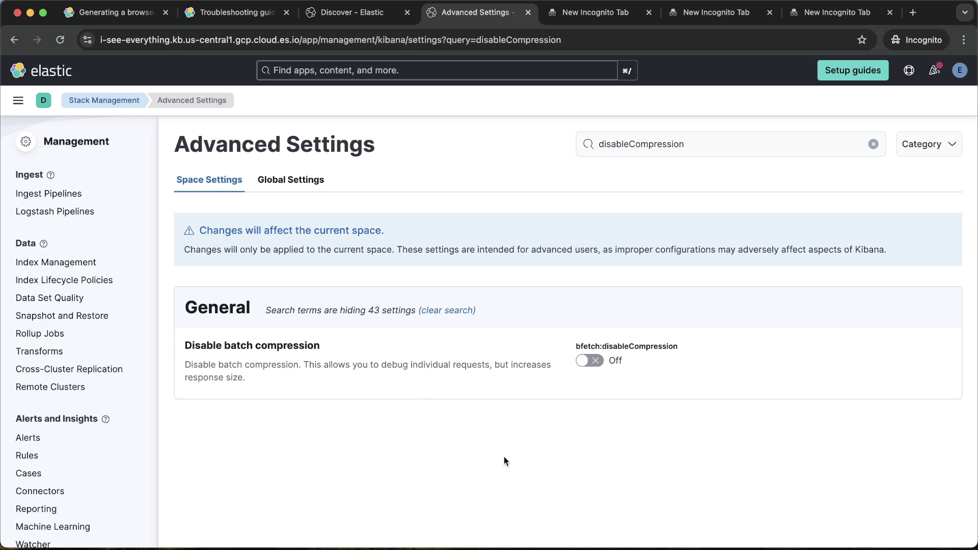
Step: Jump to the 'Sanitize sensitive data' section of the HAR blog article
click(145, 13)
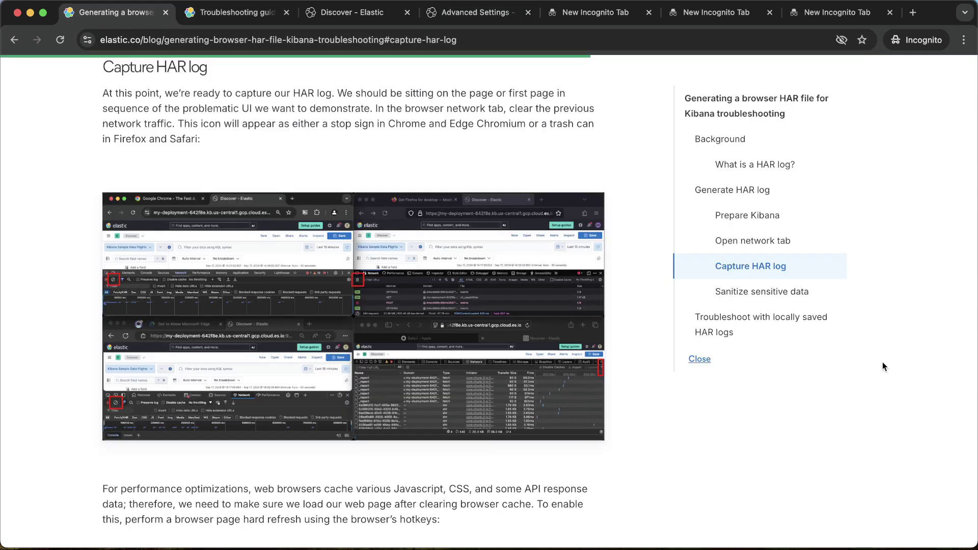
click(762, 292)
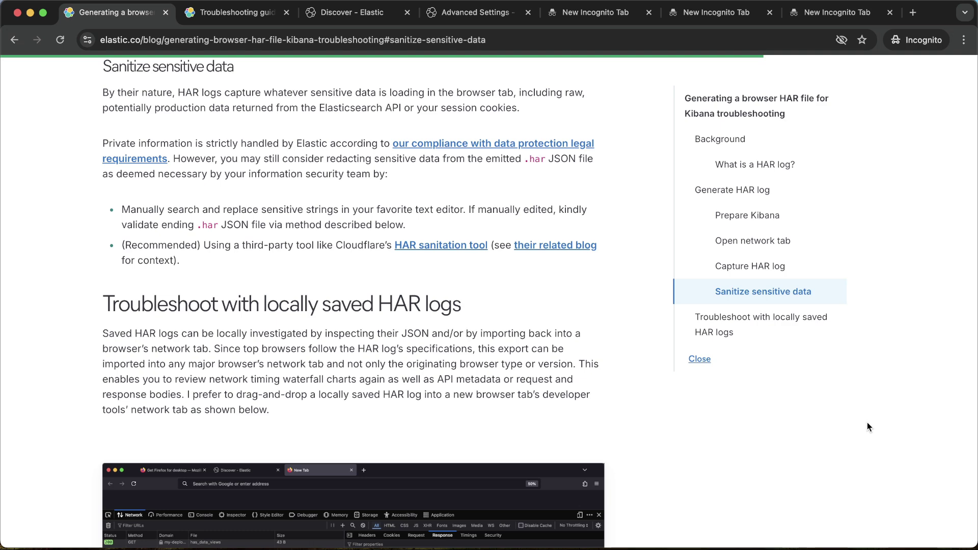
scroll(867, 423, up, 3)
scroll(862, 422, down, 2)
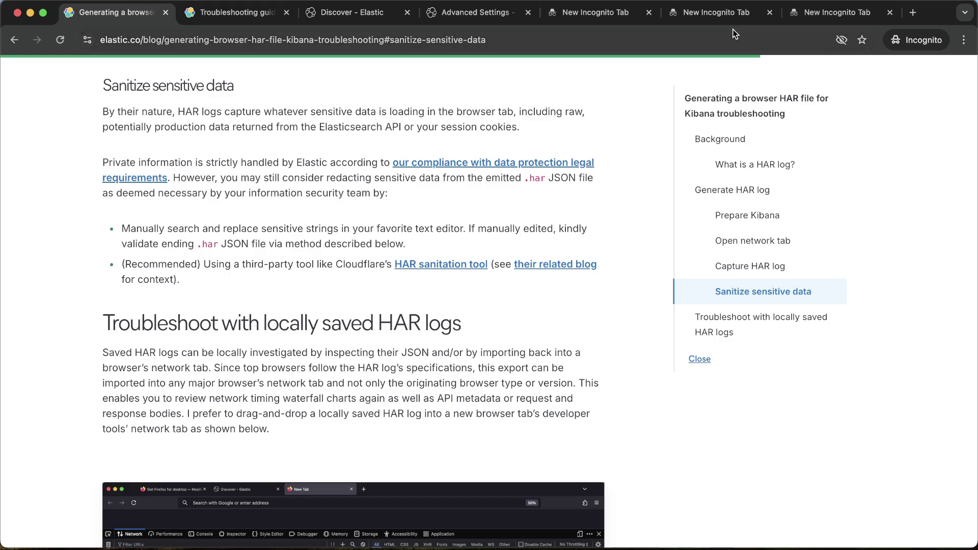
Step: Close the unused empty Incognito tab and go back to the blog article
click(719, 15)
click(770, 12)
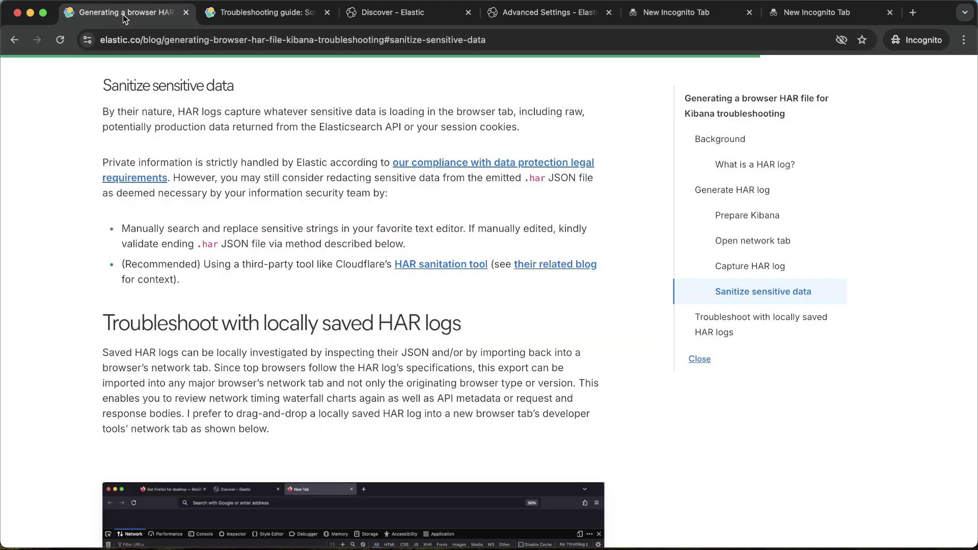
click(123, 14)
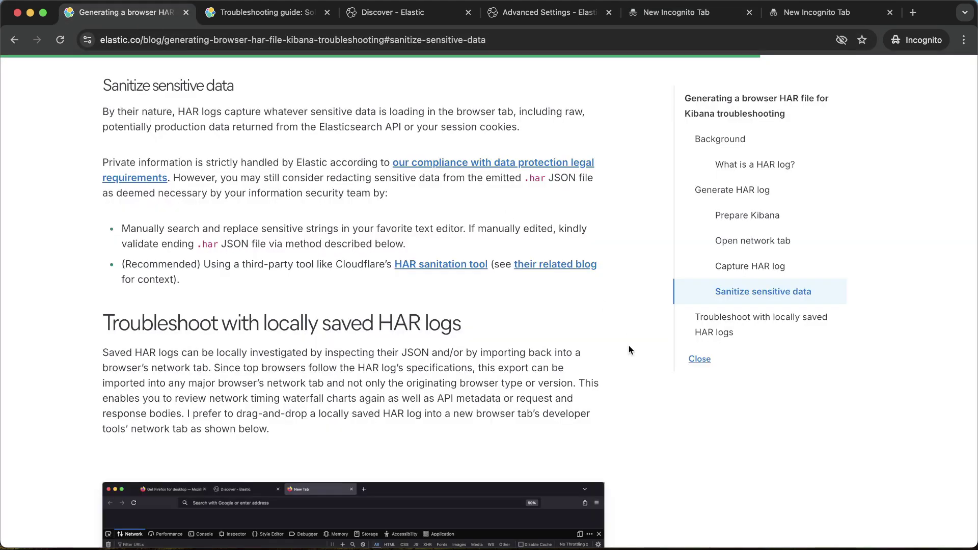